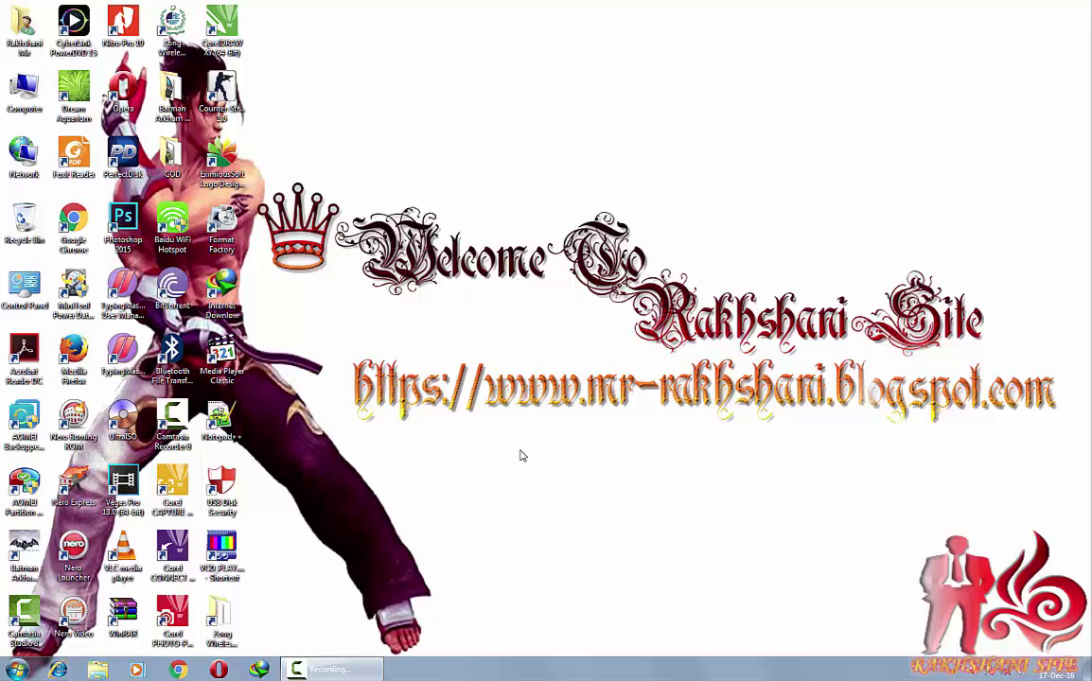
Step: Launch Word 2016, start a blank document and fill it with five sample paragraphs using =rand()
{"action": "key", "text": "super"}
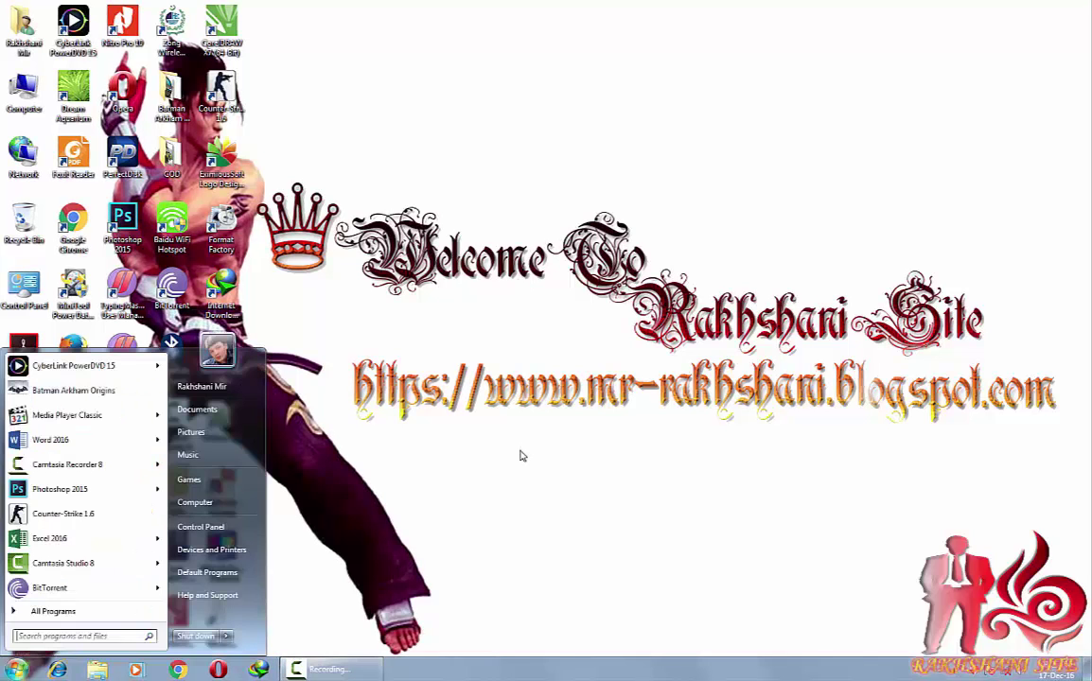
{"action": "left_click", "coordinate": [66, 445]}
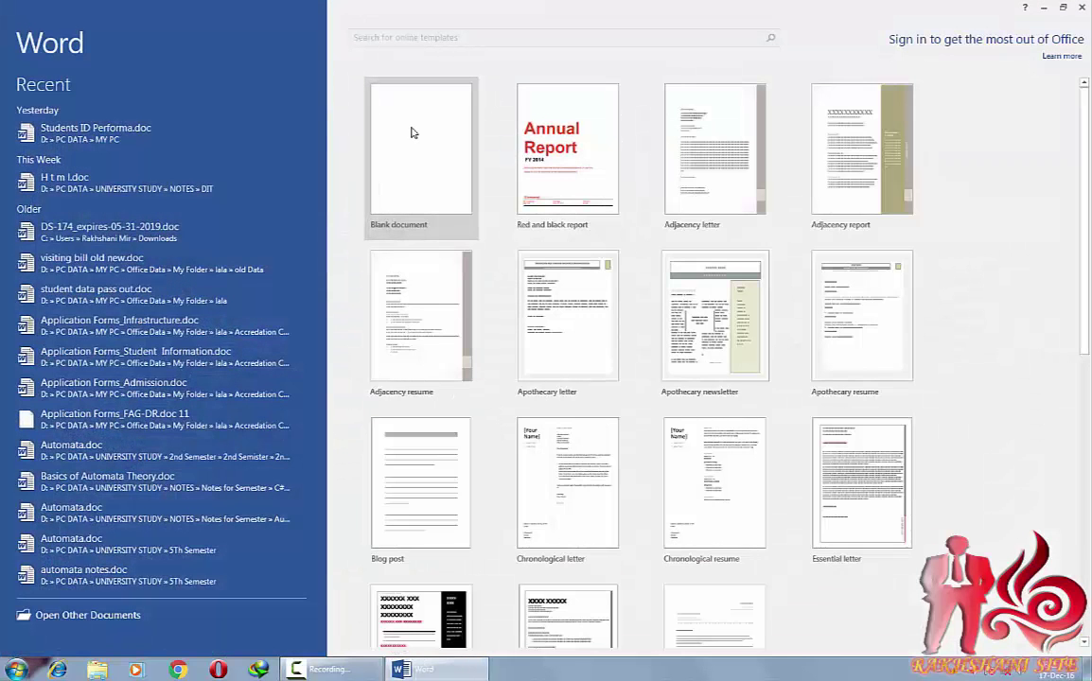
{"action": "left_click", "coordinate": [412, 133]}
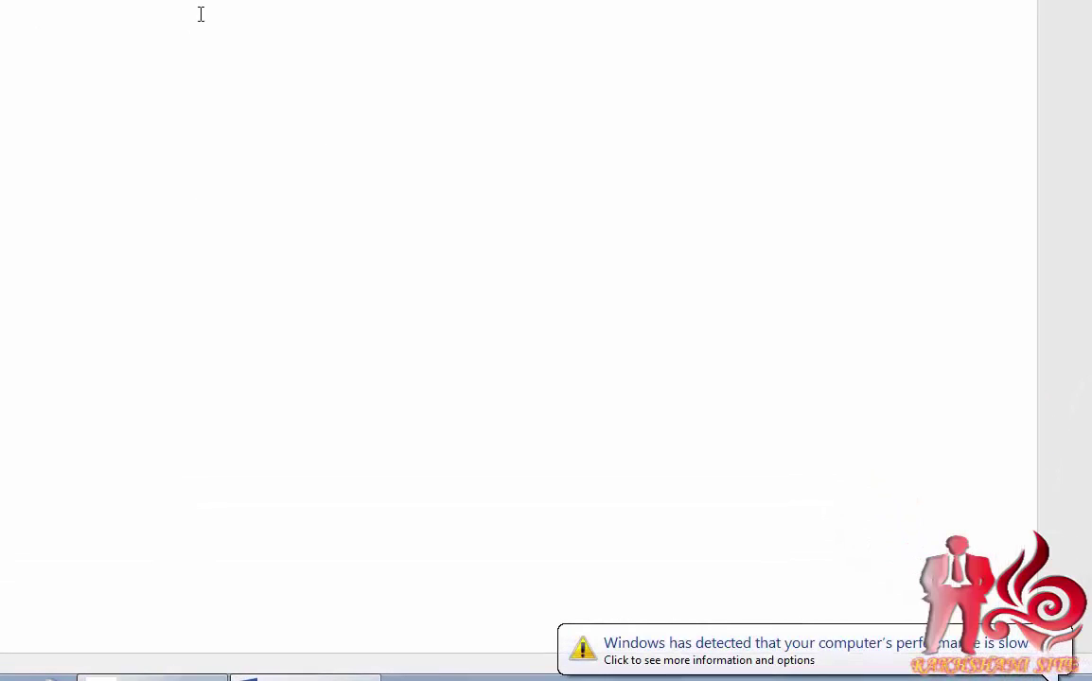
{"action": "type", "text": "="}
{"action": "type", "text": "rand"}
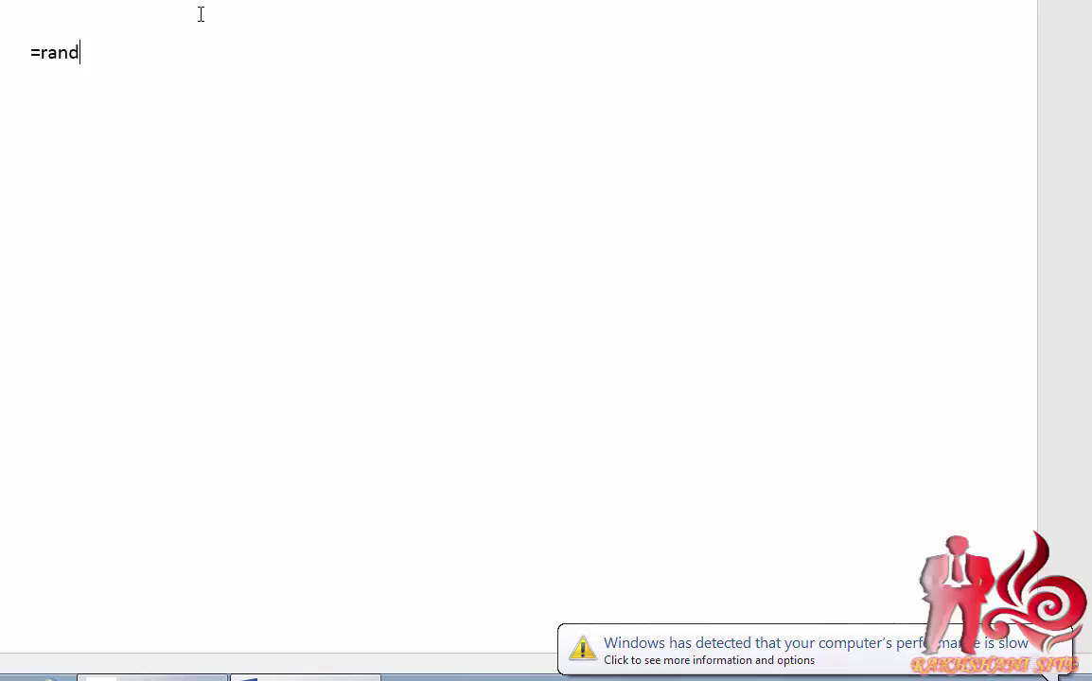
{"action": "type", "text": "()"}
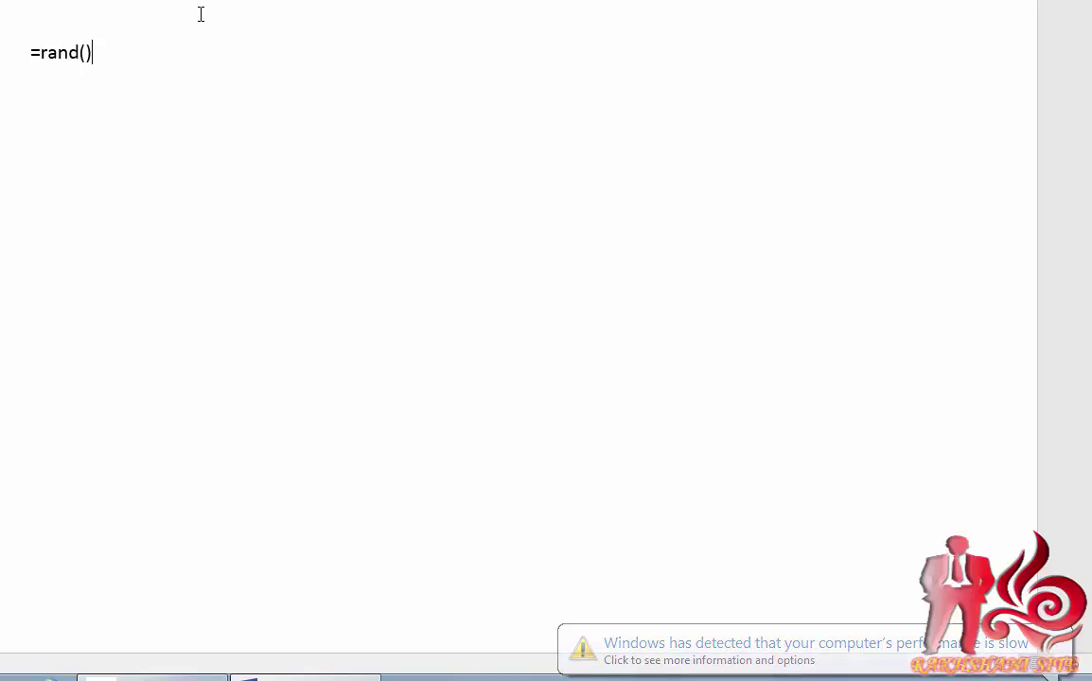
{"action": "key", "text": "Return"}
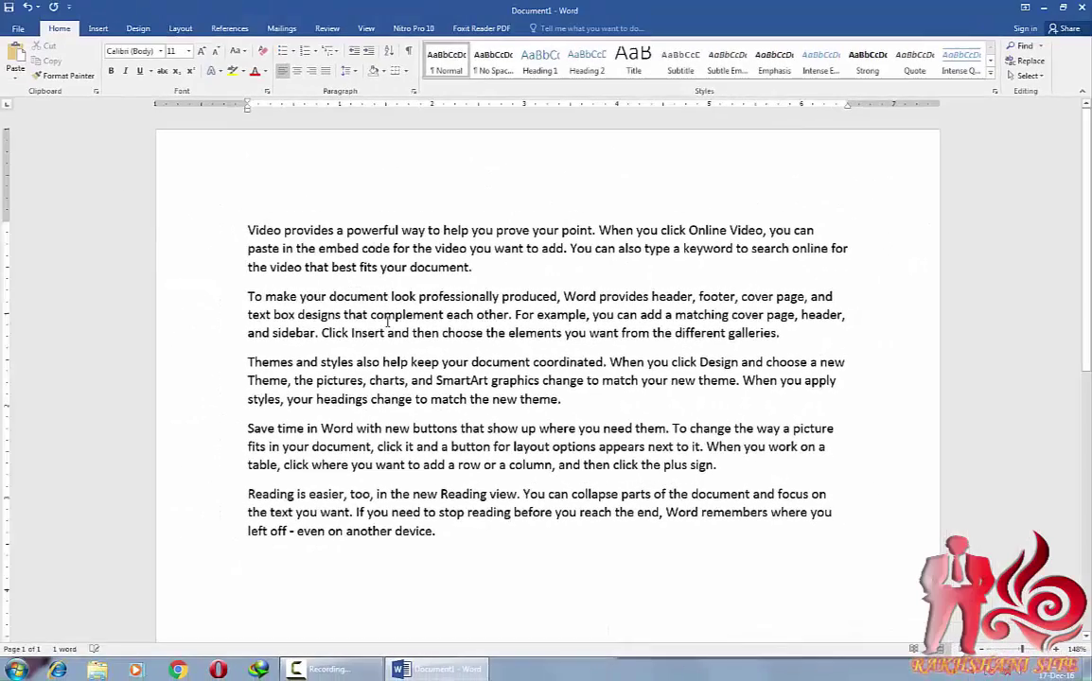
Step: Select the first sample paragraph and raise its font size from 11 to 12 point
{"action": "left_click_drag", "start_coordinate": [454, 541], "coordinate": [336, 170]}
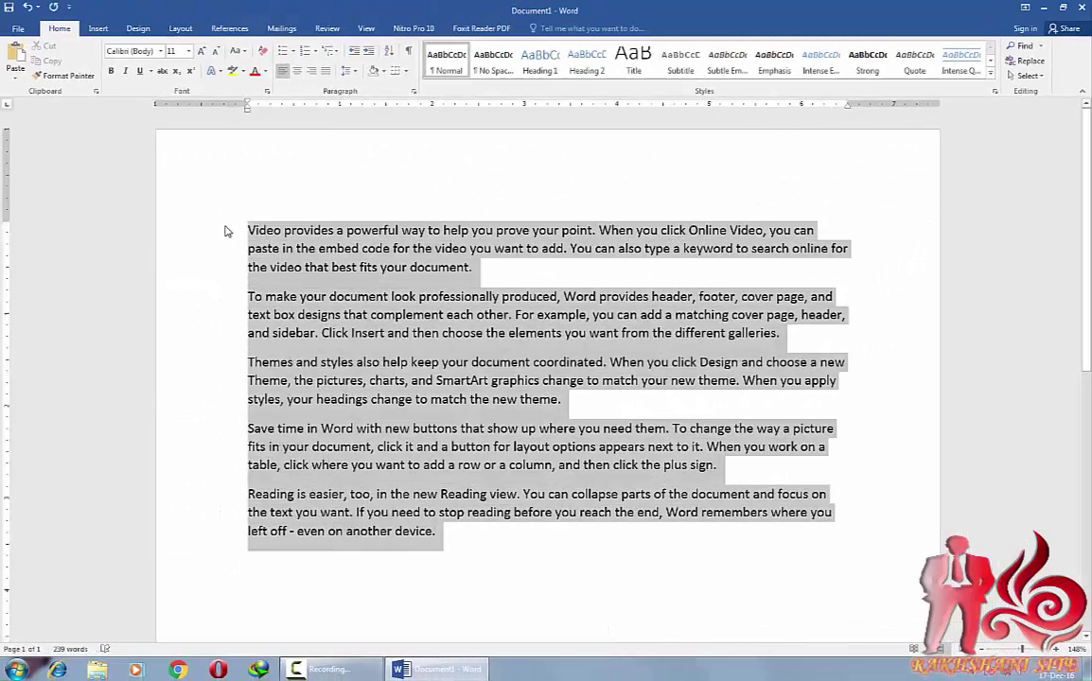
{"action": "left_click", "coordinate": [337, 283]}
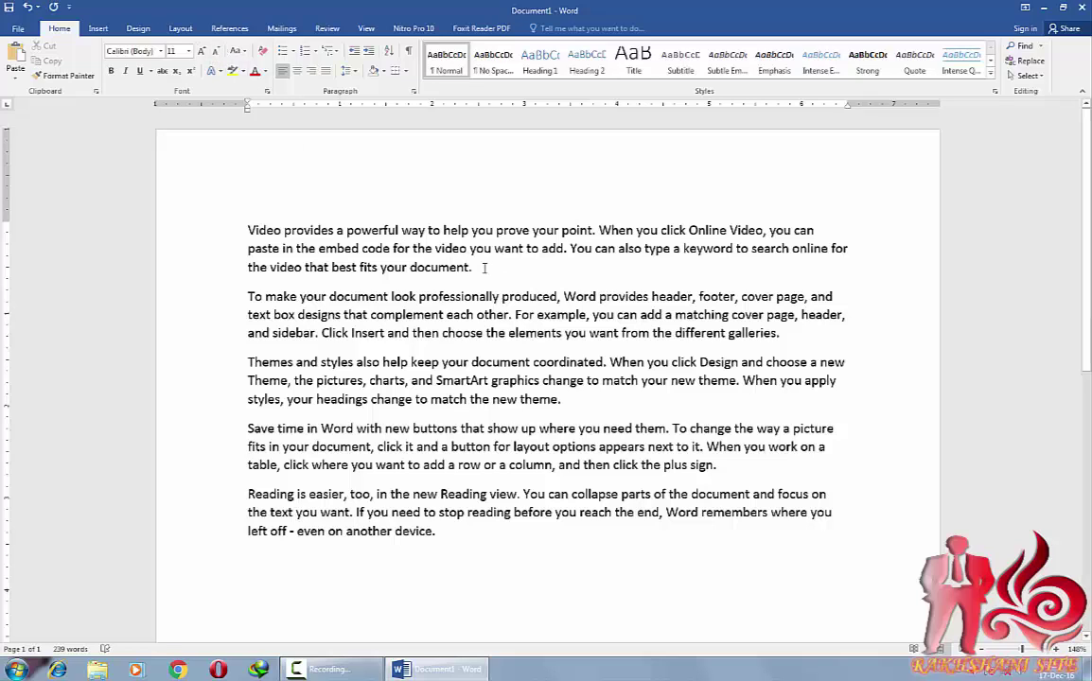
{"action": "left_click_drag", "start_coordinate": [483, 267], "coordinate": [247, 227]}
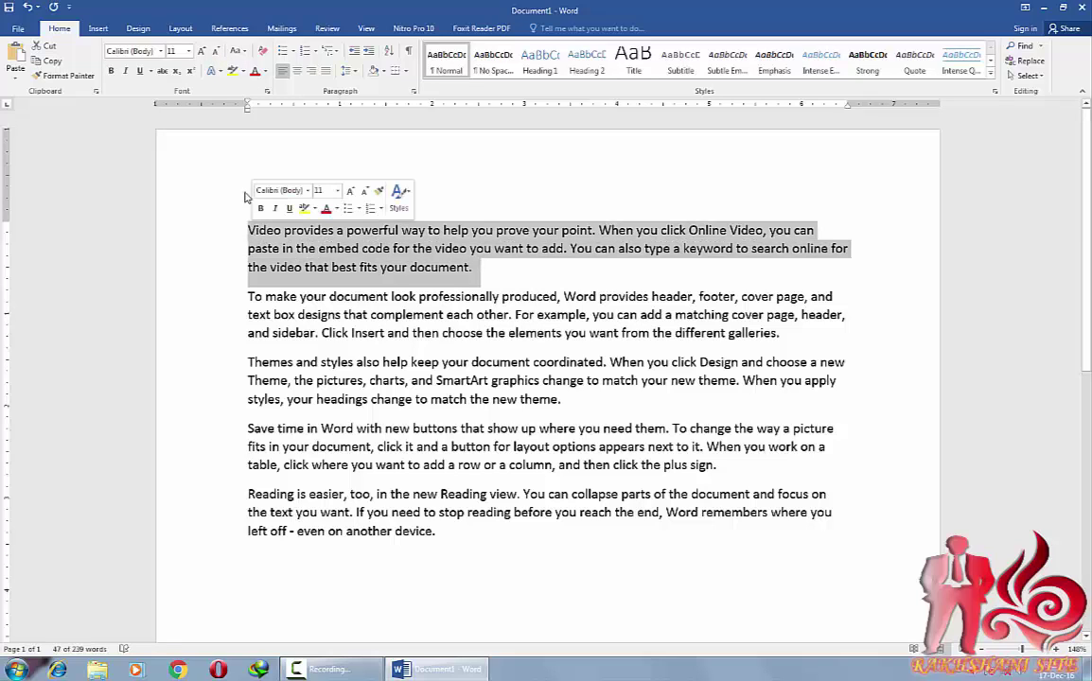
{"action": "left_click", "coordinate": [201, 51]}
{"action": "left_click", "coordinate": [201, 52]}
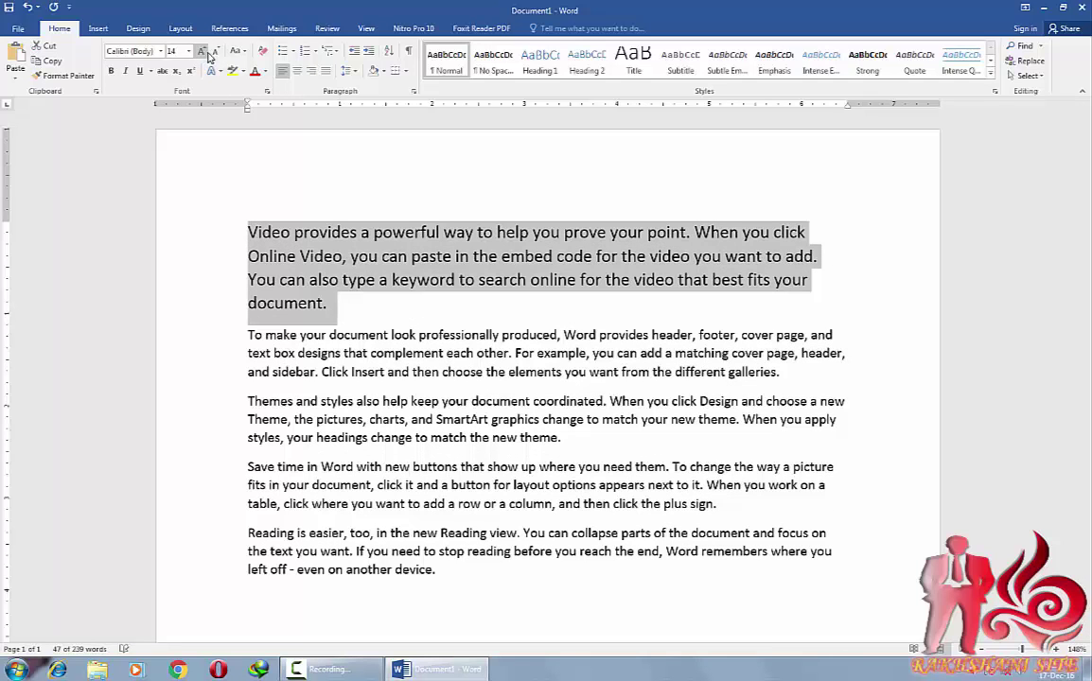
{"action": "left_click", "coordinate": [216, 52]}
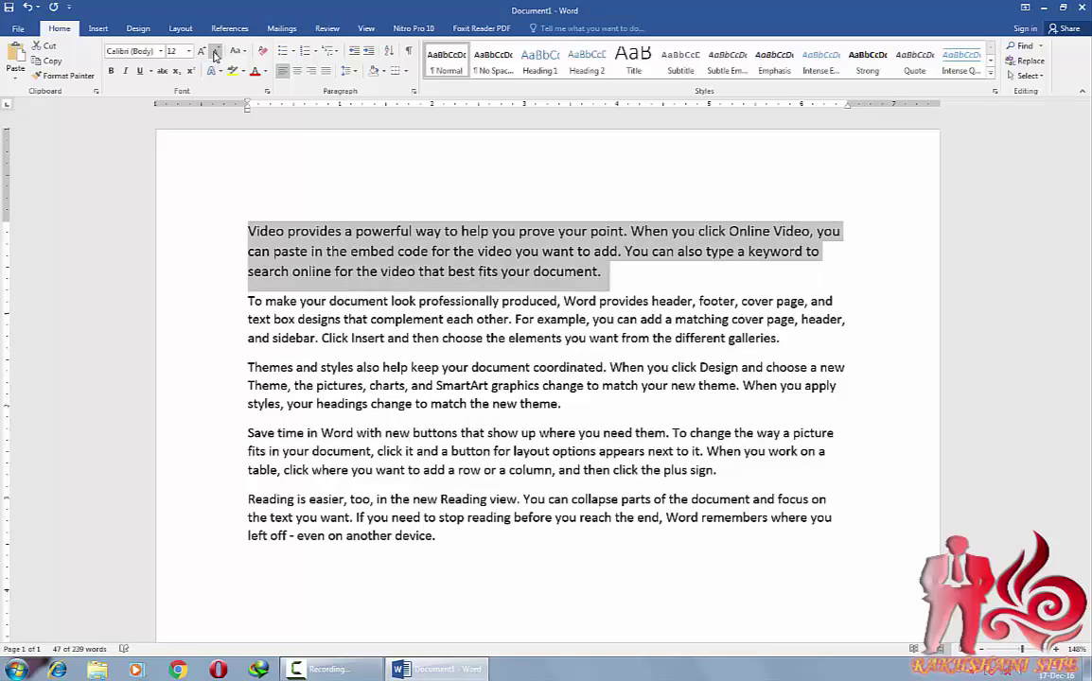
{"action": "left_click", "coordinate": [238, 53]}
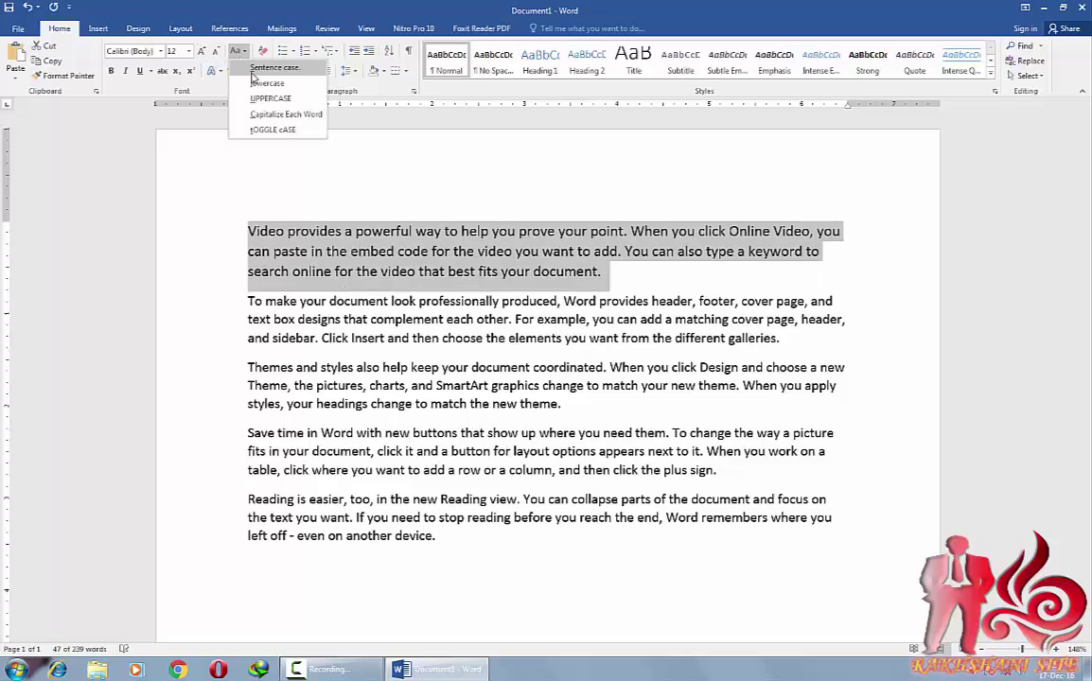
Step: Run the first paragraph through Sentence case, lowercase and UPPERCASE, ending on Capitalize Each Word
{"action": "left_click", "coordinate": [253, 73]}
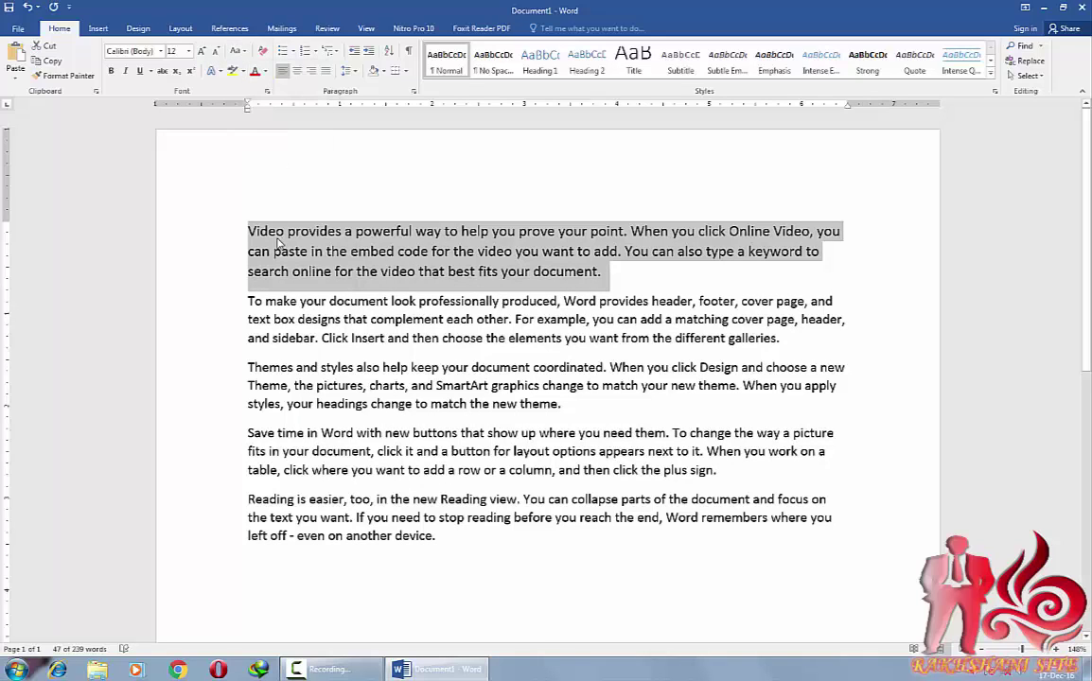
{"action": "left_click", "coordinate": [237, 51]}
{"action": "left_click", "coordinate": [248, 86]}
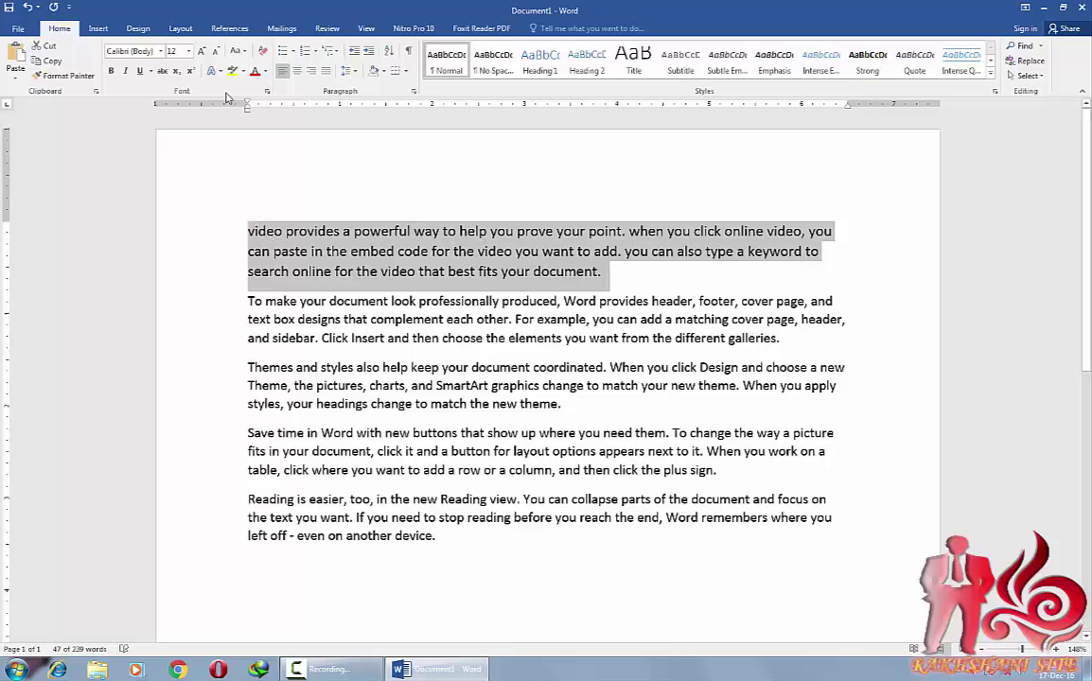
{"action": "left_click", "coordinate": [238, 51]}
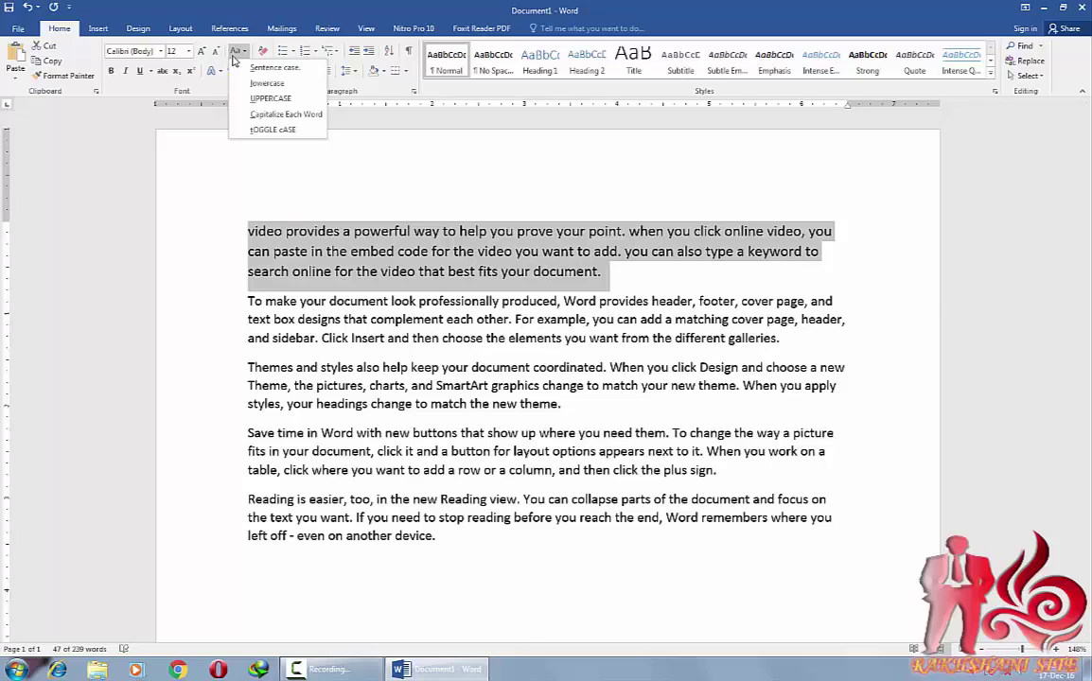
{"action": "left_click", "coordinate": [269, 98]}
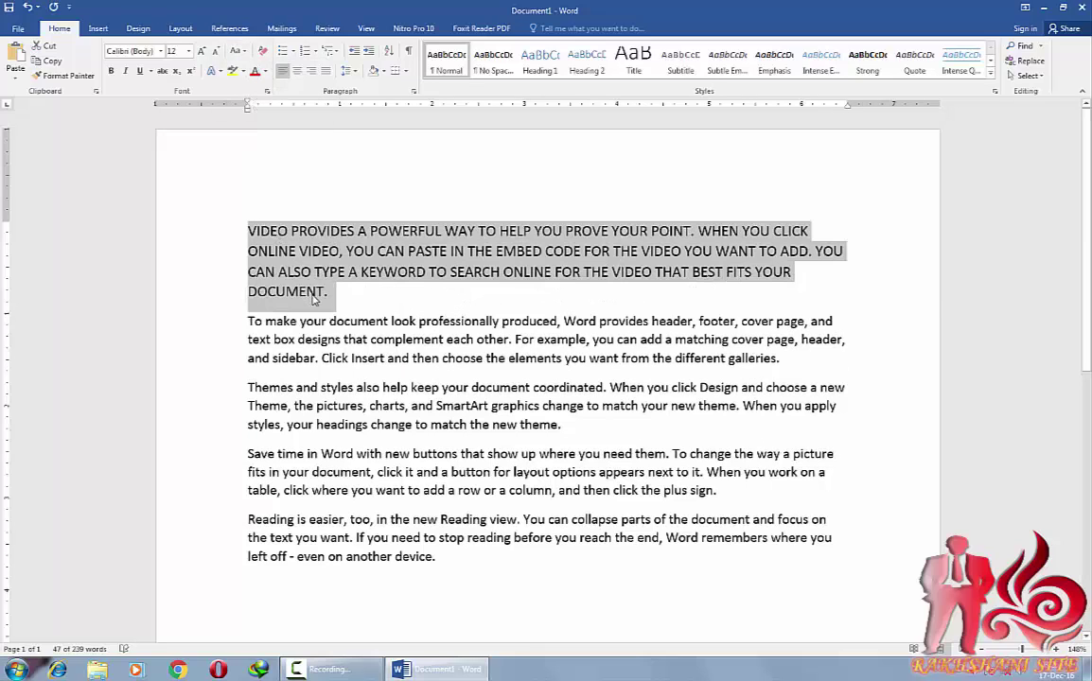
{"action": "left_click", "coordinate": [238, 51]}
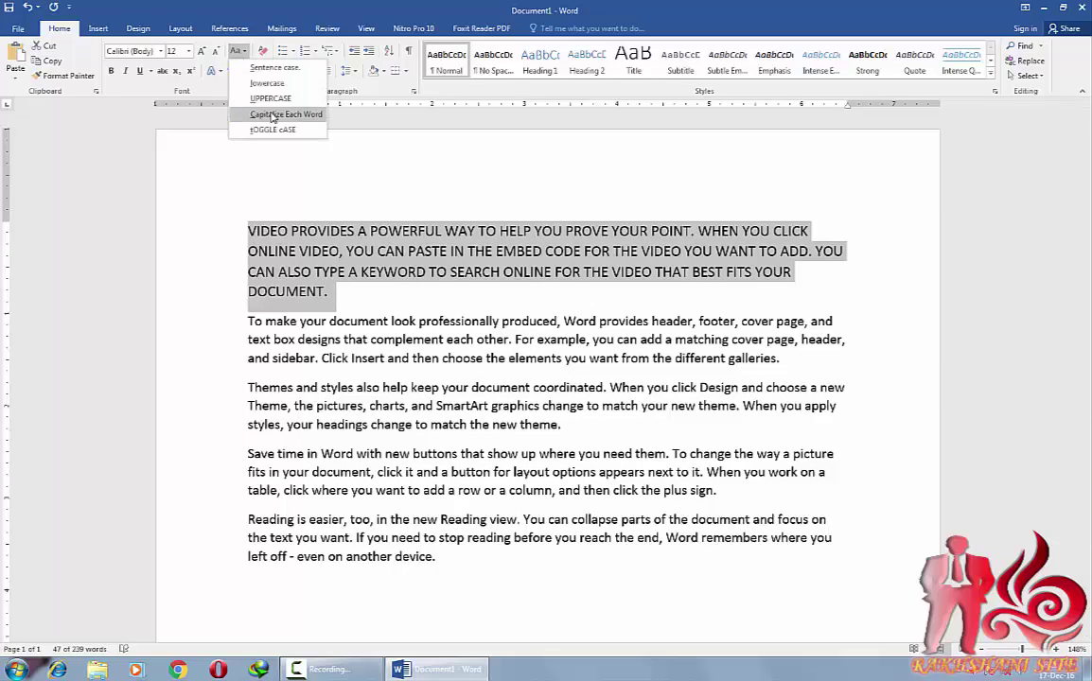
{"action": "left_click", "coordinate": [274, 116]}
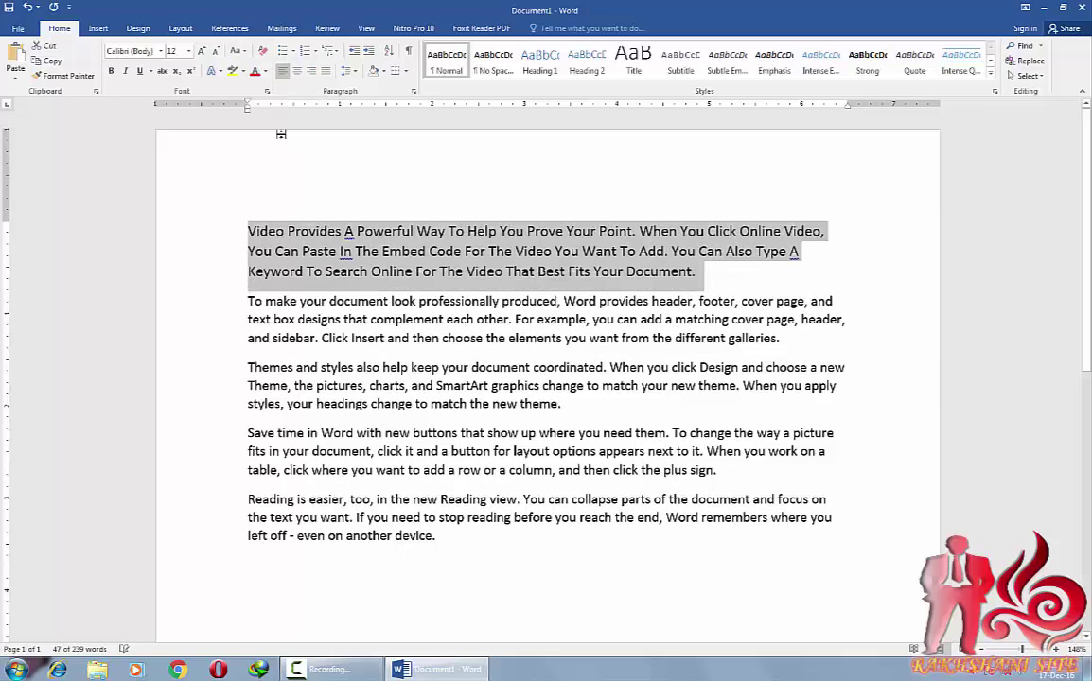
{"action": "left_click", "coordinate": [288, 239]}
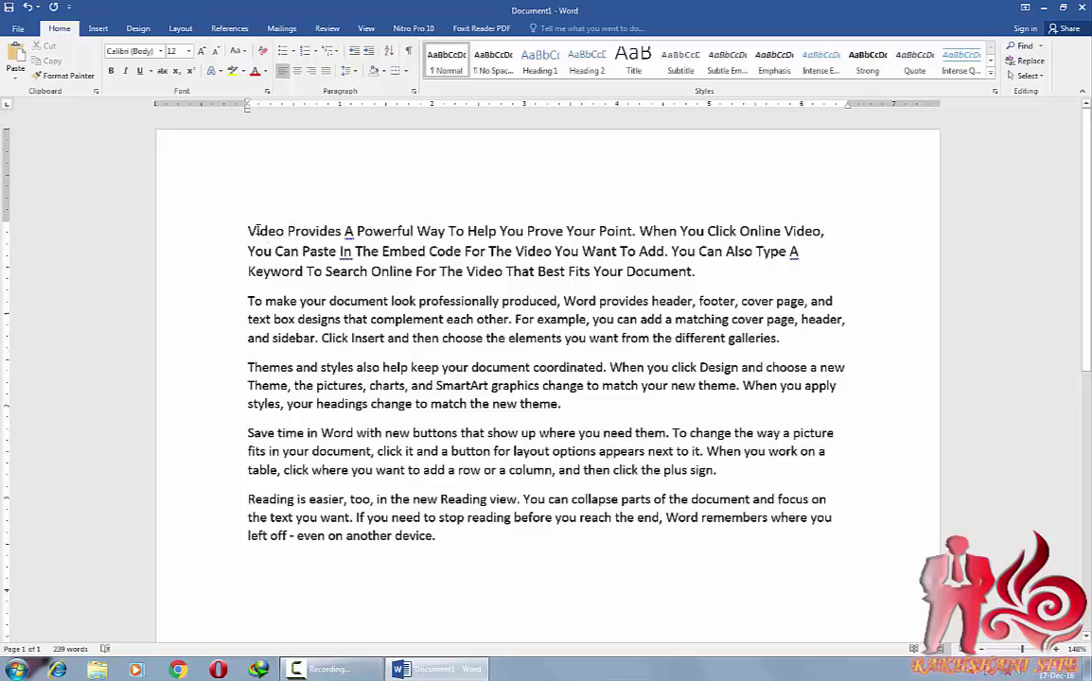
Step: Apply tOGGLE cASE to the word Powerful so it reads pOWERFUL
{"action": "double_click", "coordinate": [253, 231]}
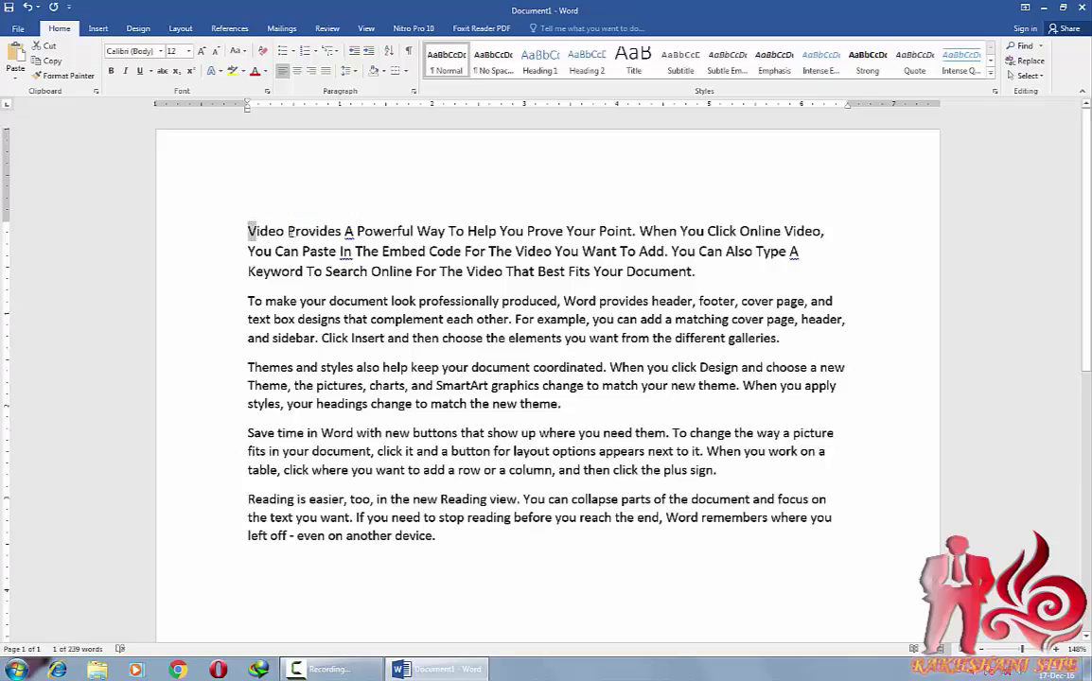
{"action": "double_click", "coordinate": [292, 231]}
{"action": "double_click", "coordinate": [348, 231]}
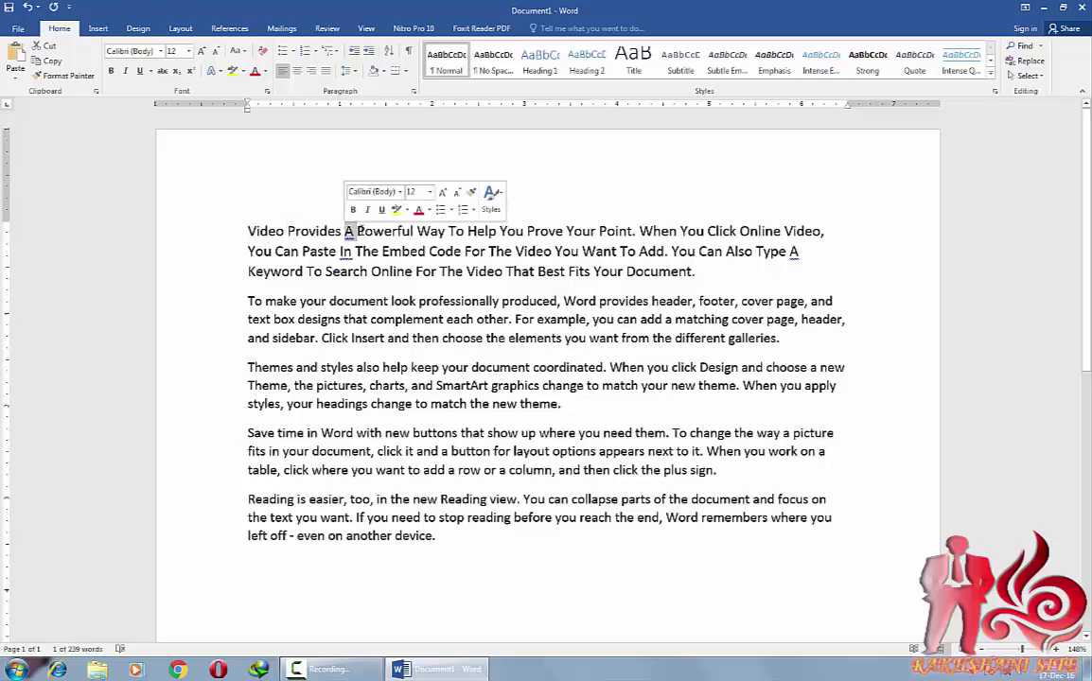
{"action": "key", "text": "Right"}
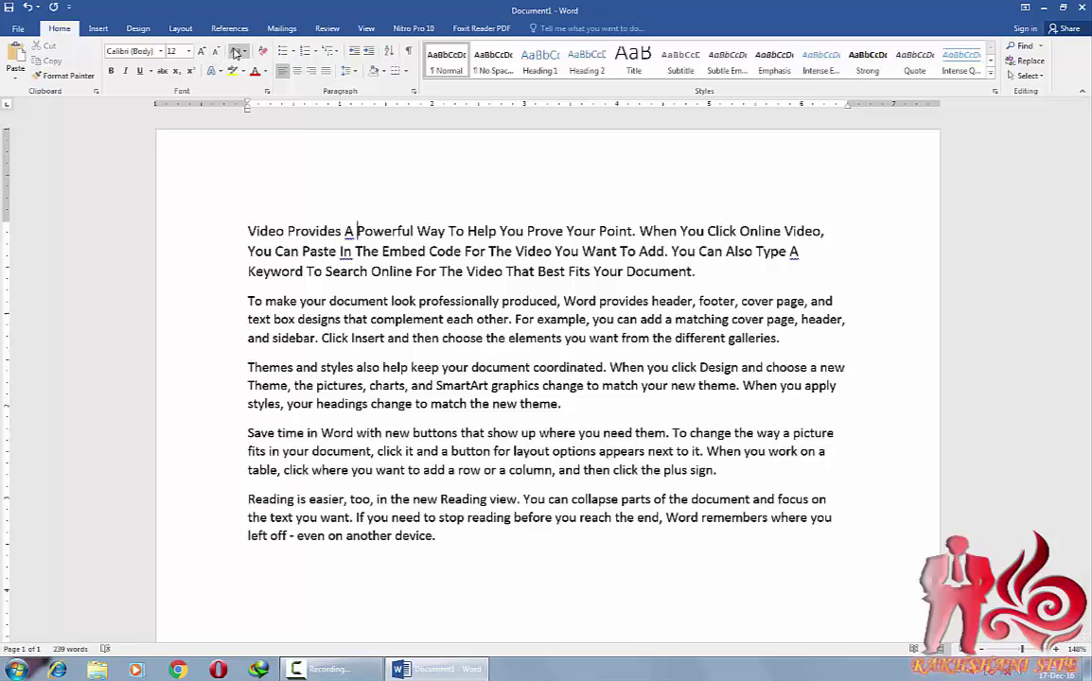
{"action": "left_click", "coordinate": [236, 50]}
{"action": "left_click", "coordinate": [278, 130]}
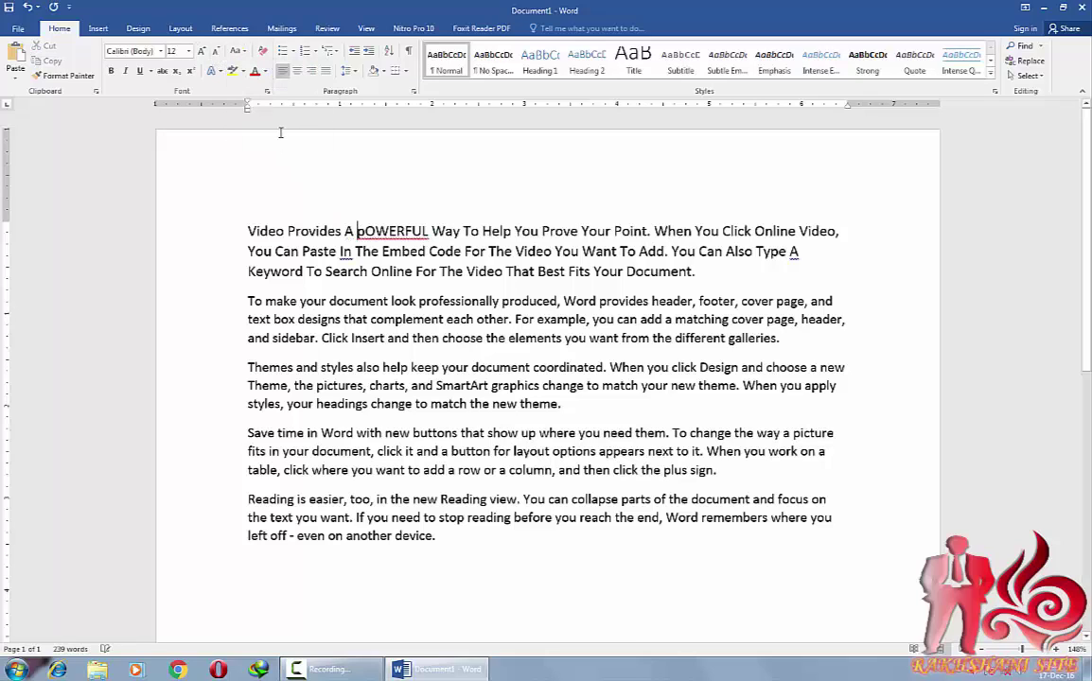
{"action": "right_click", "coordinate": [374, 231]}
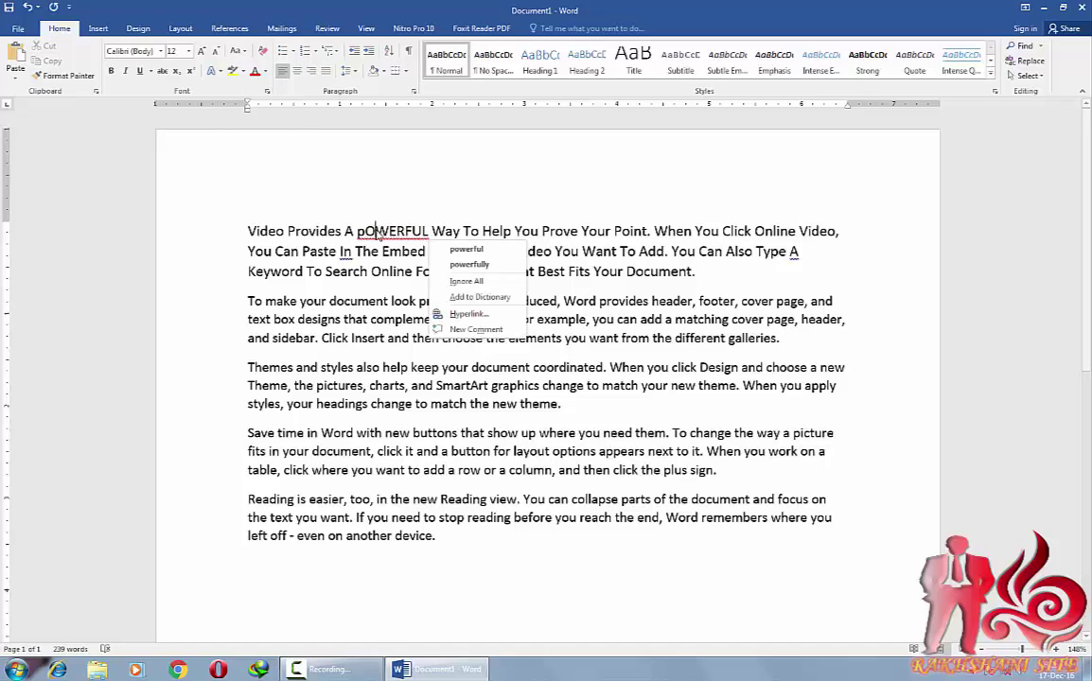
{"action": "left_click", "coordinate": [371, 231]}
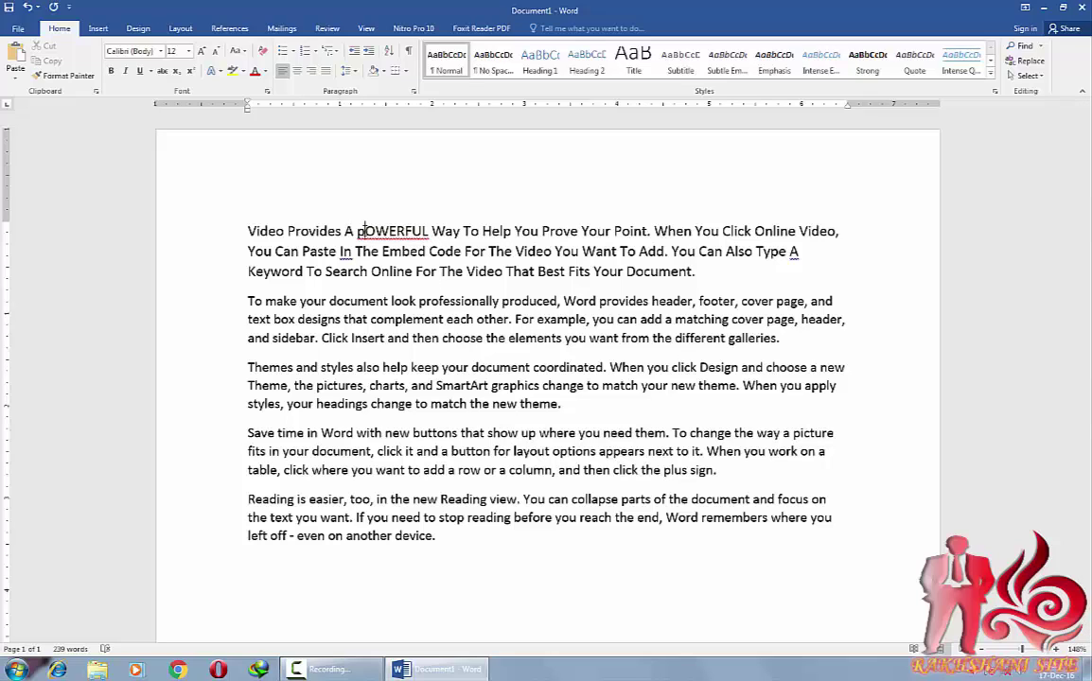
Step: Cycle the first paragraph through tOGGLE cASE, Capitalize Each Word and lowercase, leaving it all lowercase
{"action": "left_click_drag", "start_coordinate": [247, 230], "coordinate": [696, 271]}
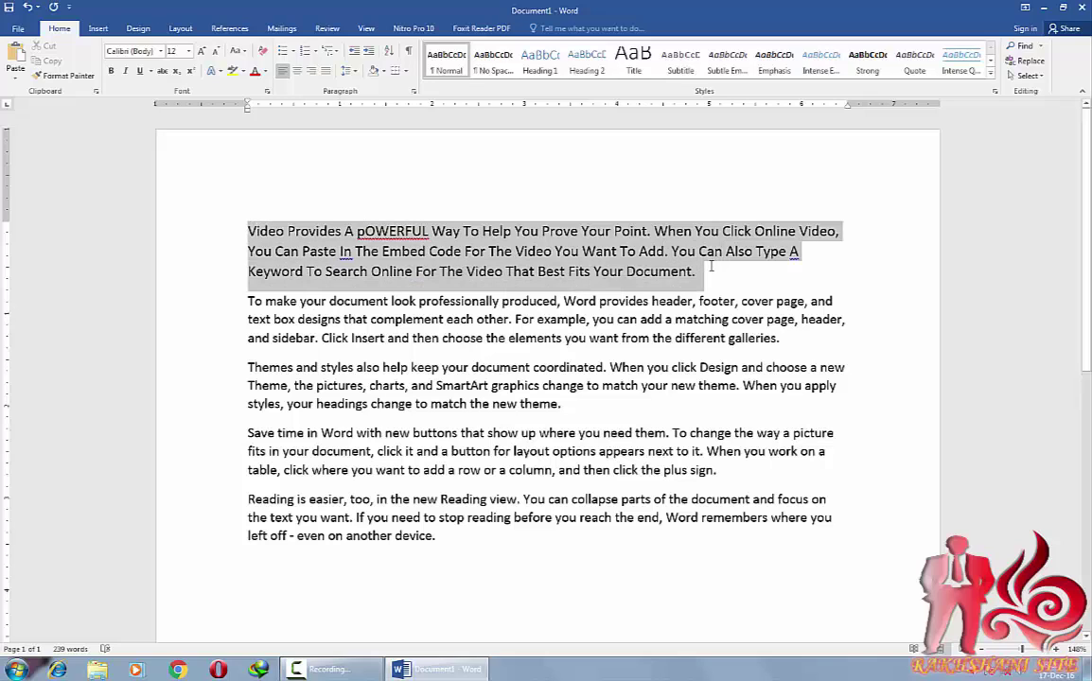
{"action": "left_click", "coordinate": [243, 52]}
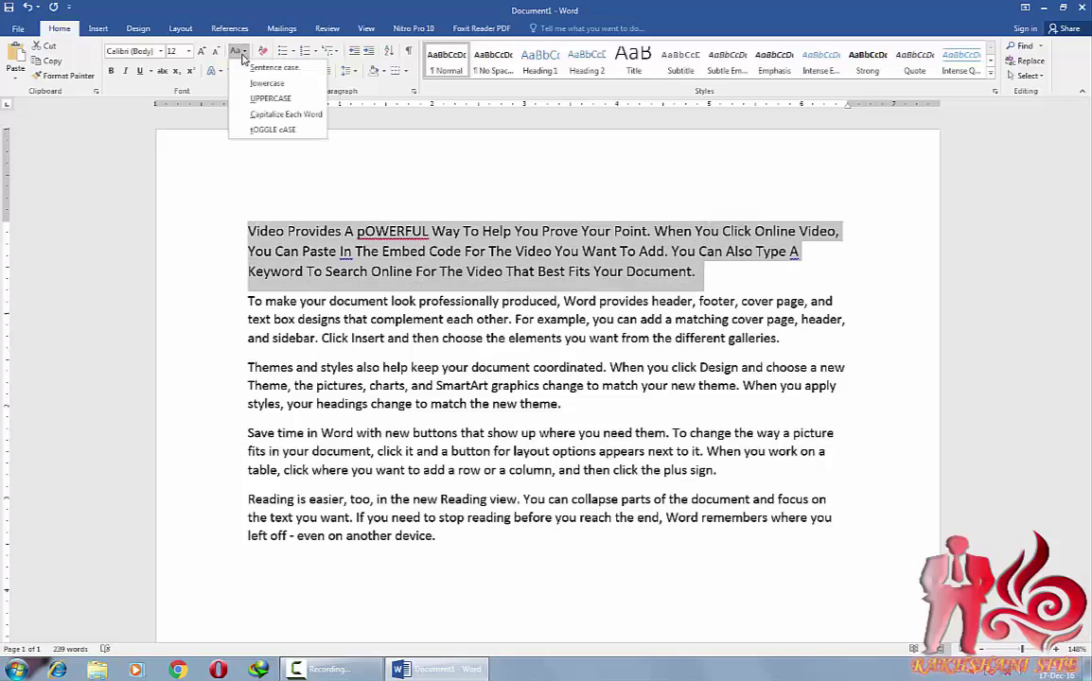
{"action": "left_click", "coordinate": [239, 121]}
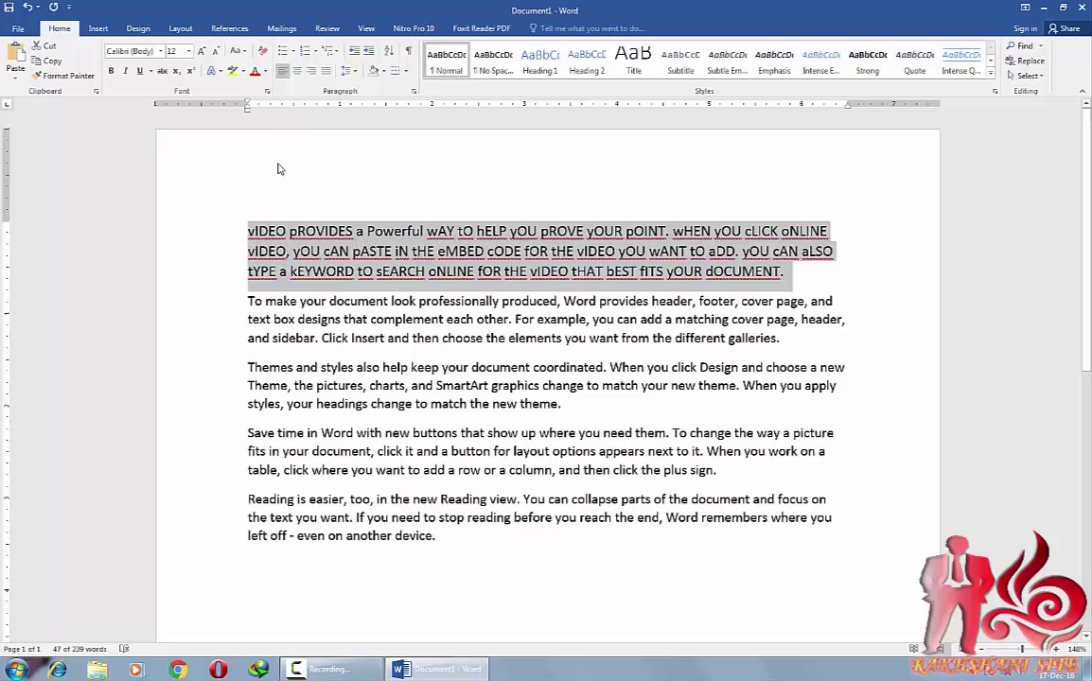
{"action": "left_click", "coordinate": [236, 51]}
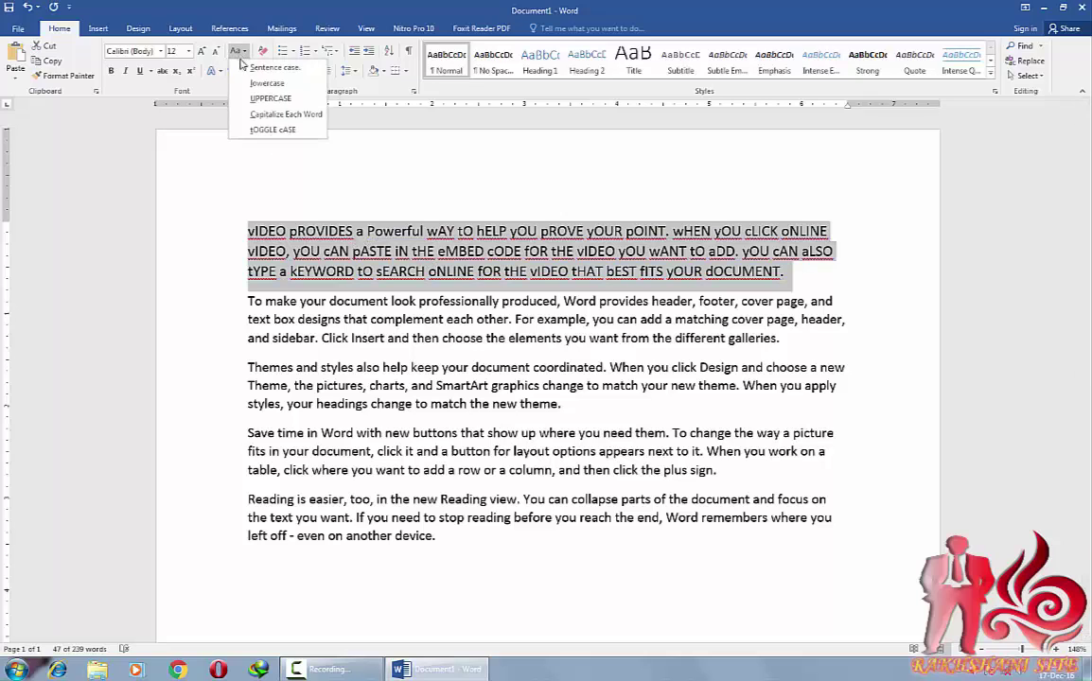
{"action": "left_click", "coordinate": [257, 114]}
{"action": "left_click", "coordinate": [237, 52]}
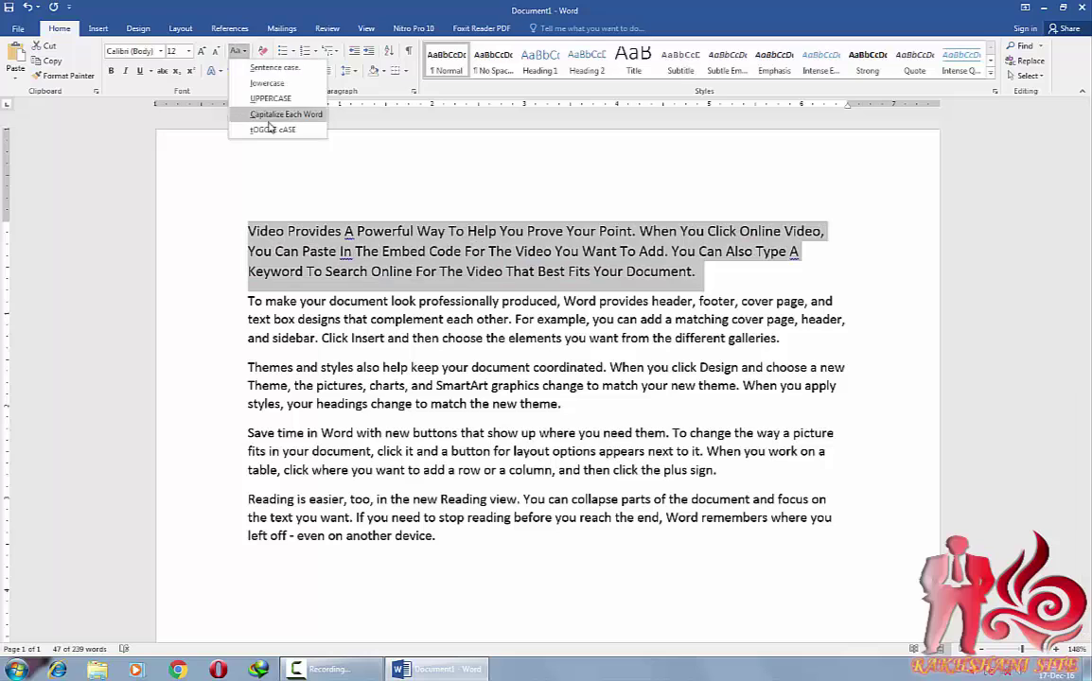
{"action": "left_click", "coordinate": [267, 83]}
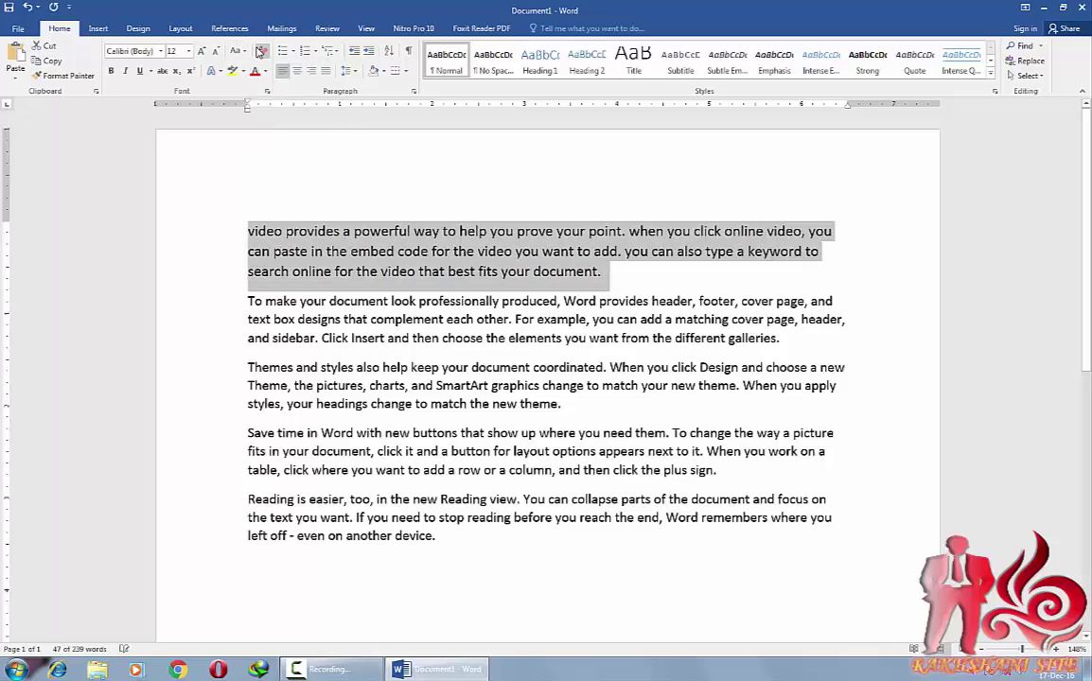
{"action": "left_click", "coordinate": [239, 52]}
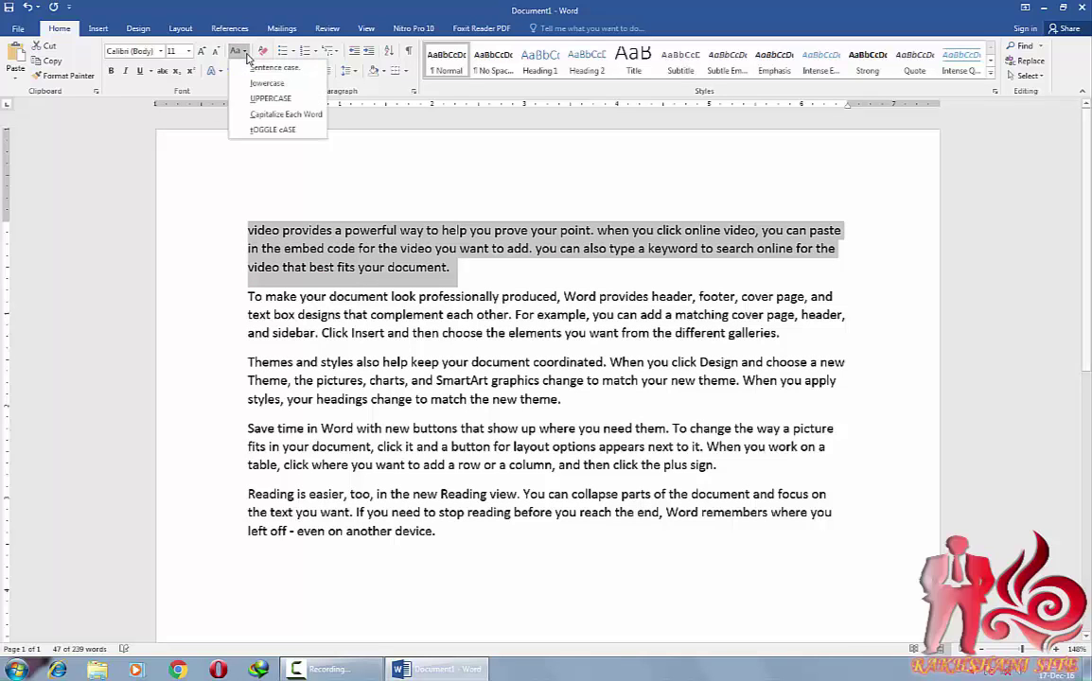
{"action": "left_click", "coordinate": [274, 130]}
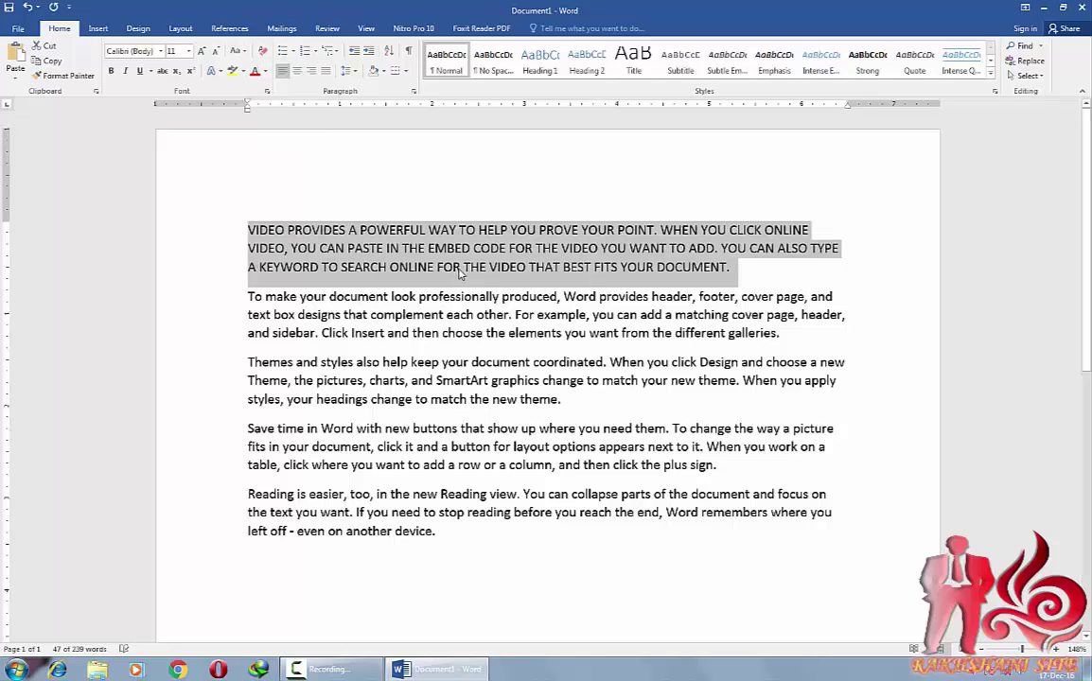
{"action": "left_click", "coordinate": [236, 51]}
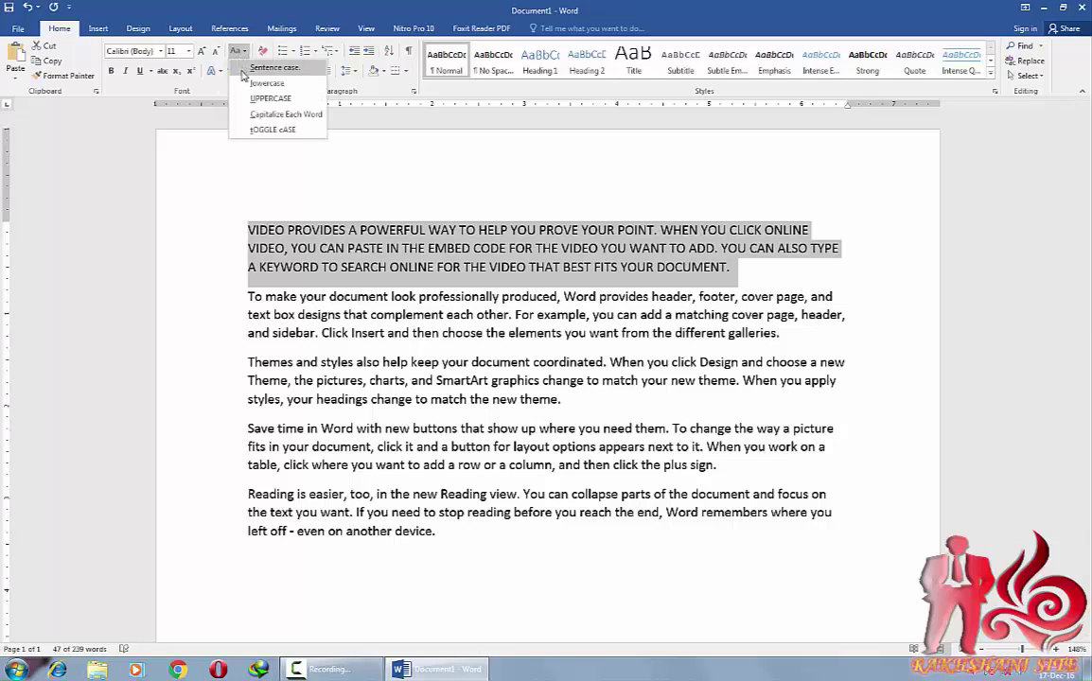
{"action": "left_click", "coordinate": [251, 121]}
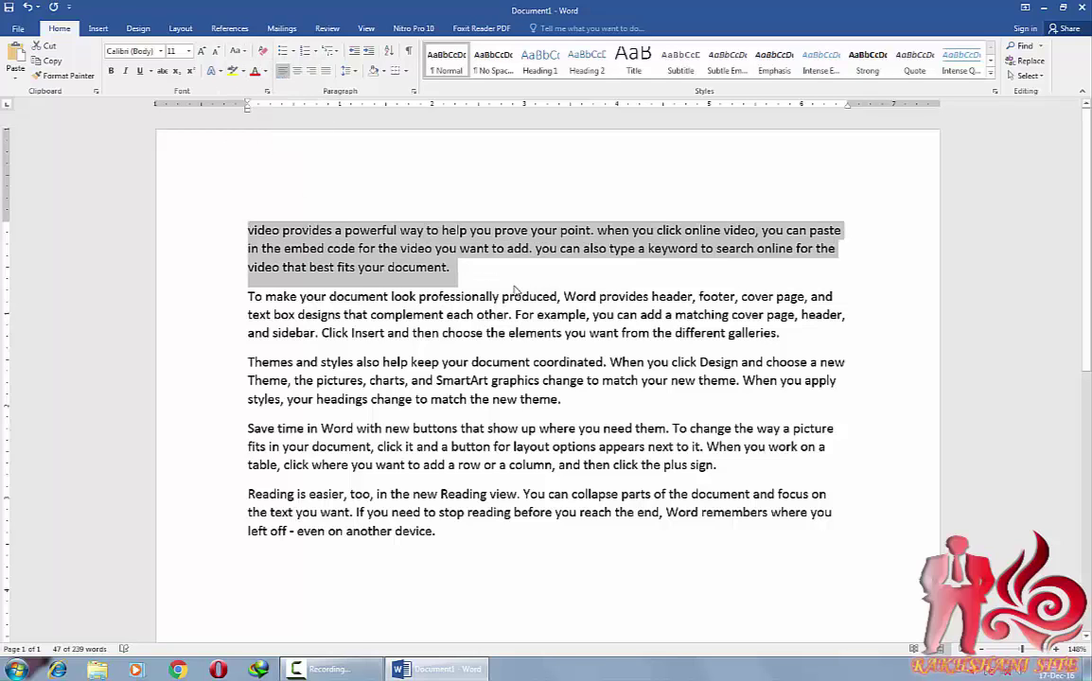
{"action": "left_click", "coordinate": [464, 265]}
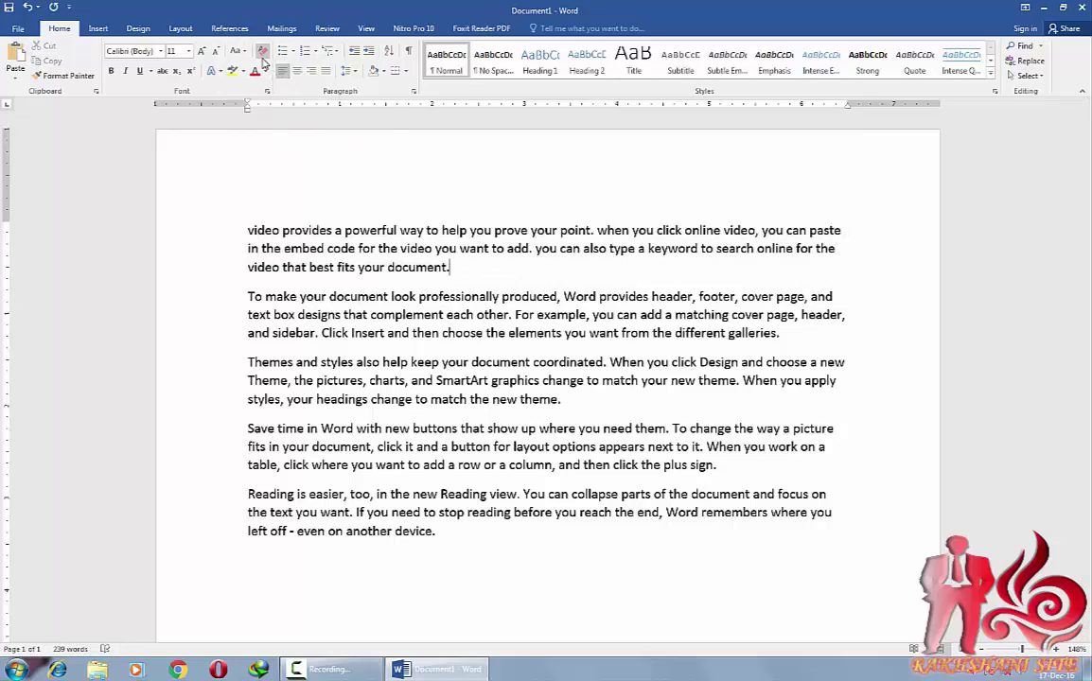
Step: Apply the blue text effect style to the first paragraph, skipping any reflection
{"action": "left_click_drag", "start_coordinate": [450, 266], "coordinate": [248, 230]}
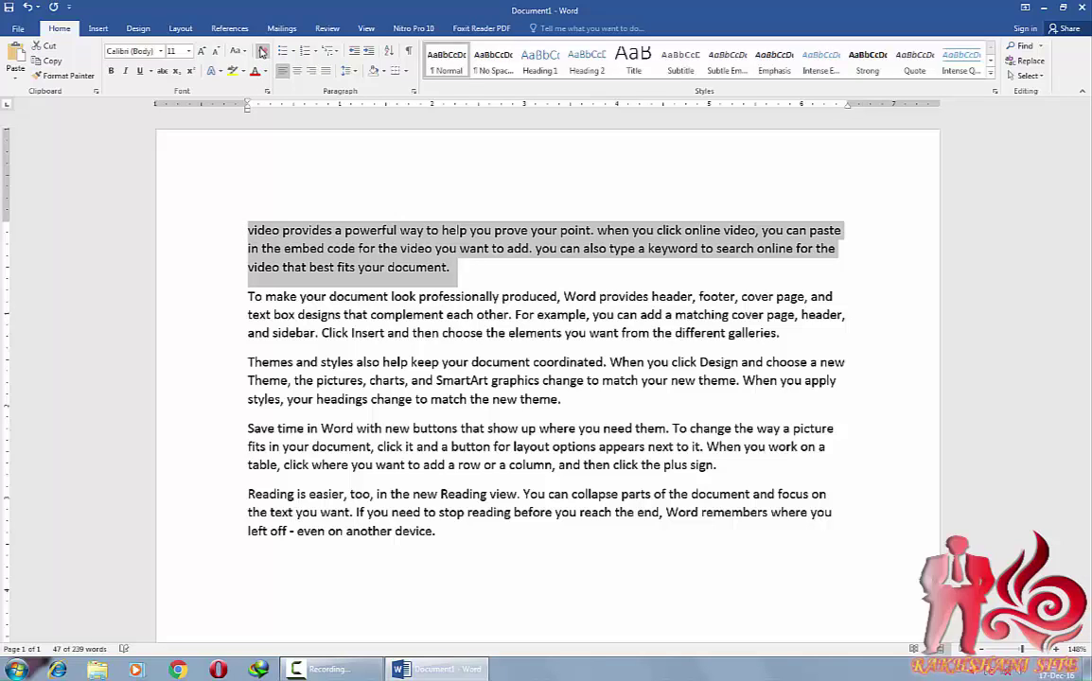
{"action": "left_click", "coordinate": [217, 72]}
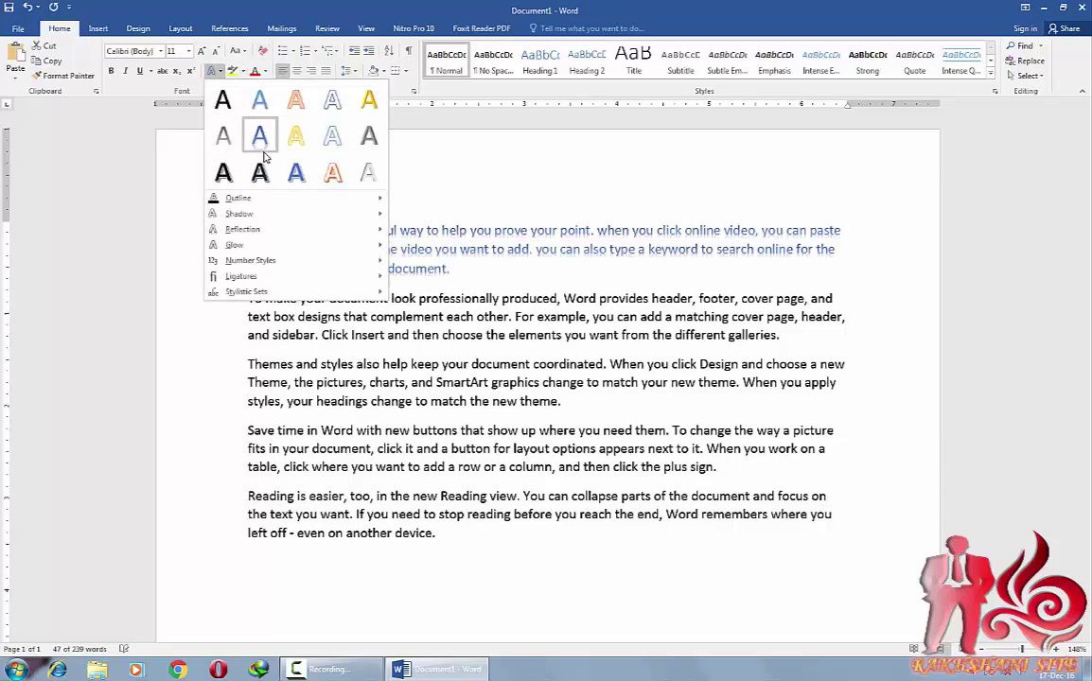
{"action": "left_click", "coordinate": [263, 153]}
{"action": "left_click", "coordinate": [216, 72]}
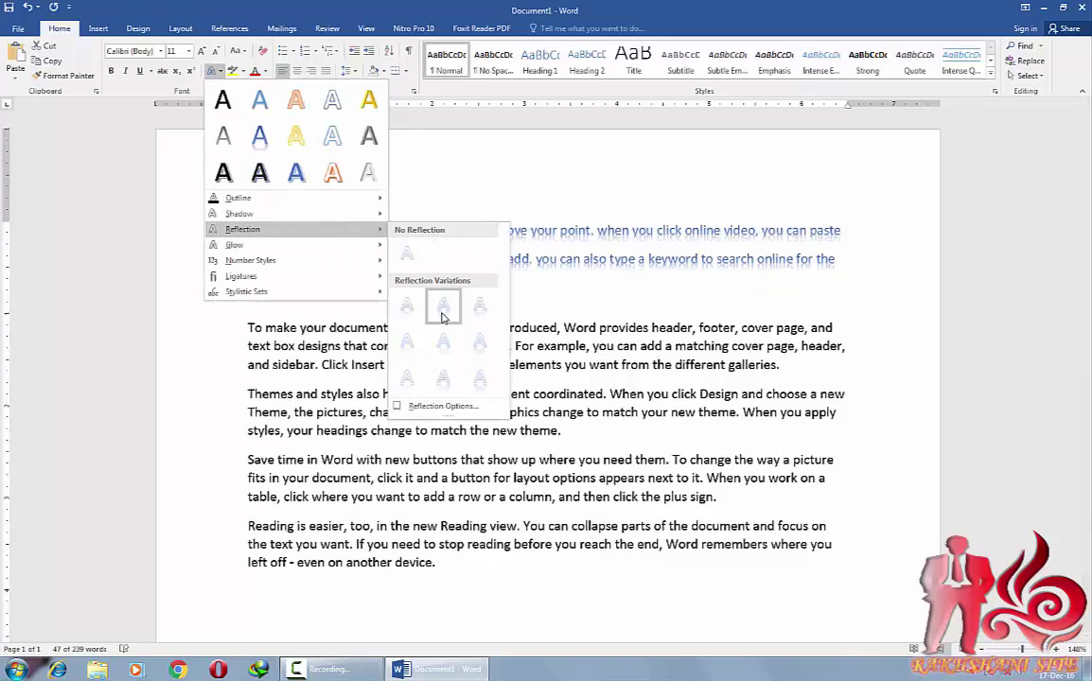
{"action": "left_click", "coordinate": [388, 274]}
{"action": "triple_click", "coordinate": [388, 274]}
Step: Add a perspective shadow and a blue glow to the first paragraph
{"action": "left_click", "coordinate": [212, 71]}
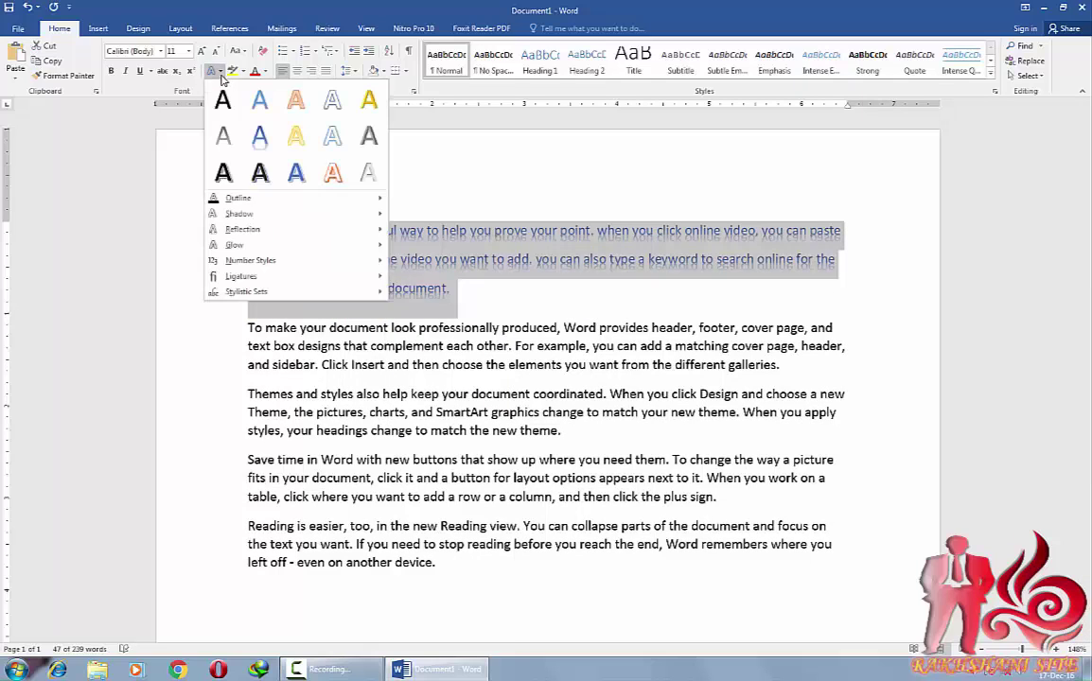
{"action": "mouse_move", "coordinate": [240, 213]}
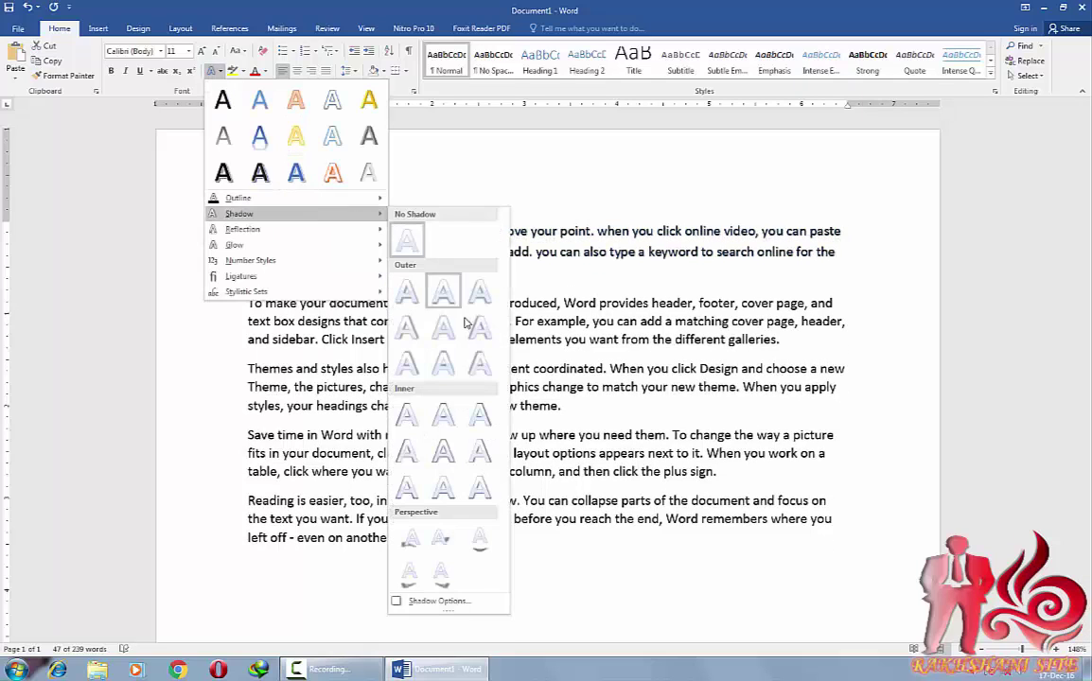
{"action": "left_click", "coordinate": [479, 542]}
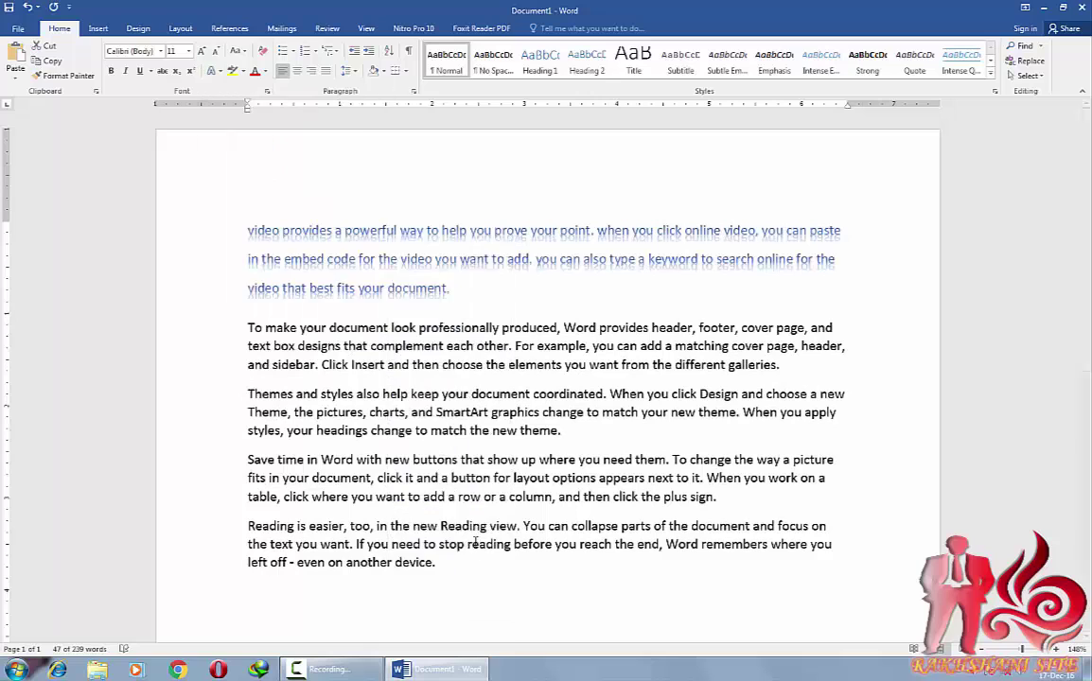
{"action": "left_click", "coordinate": [212, 72]}
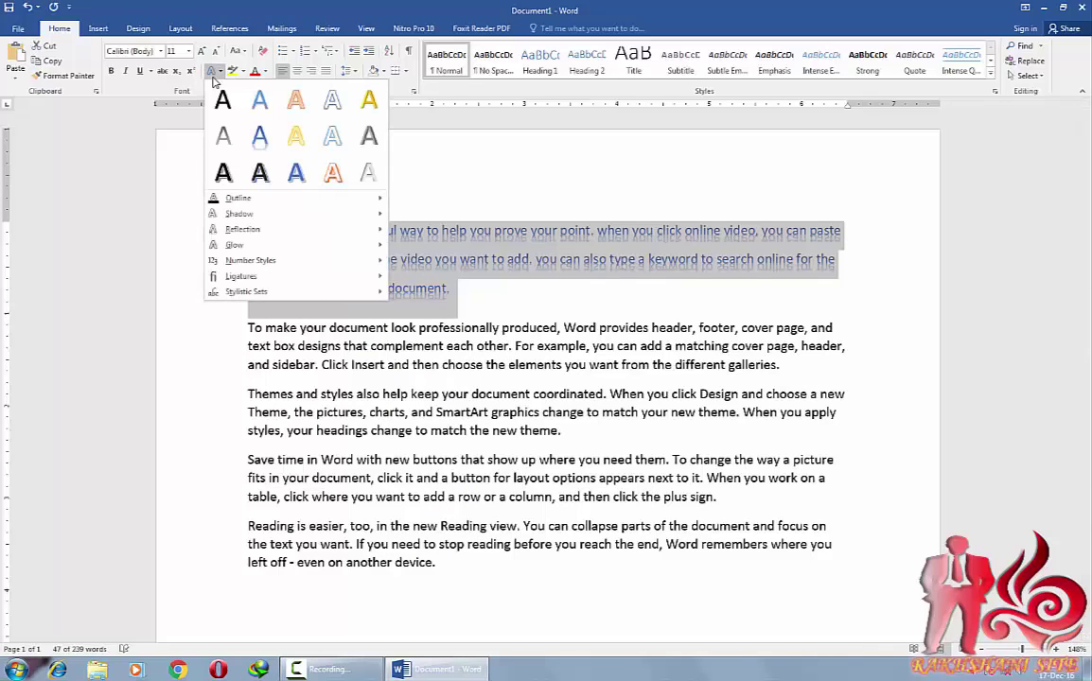
{"action": "mouse_move", "coordinate": [234, 245]}
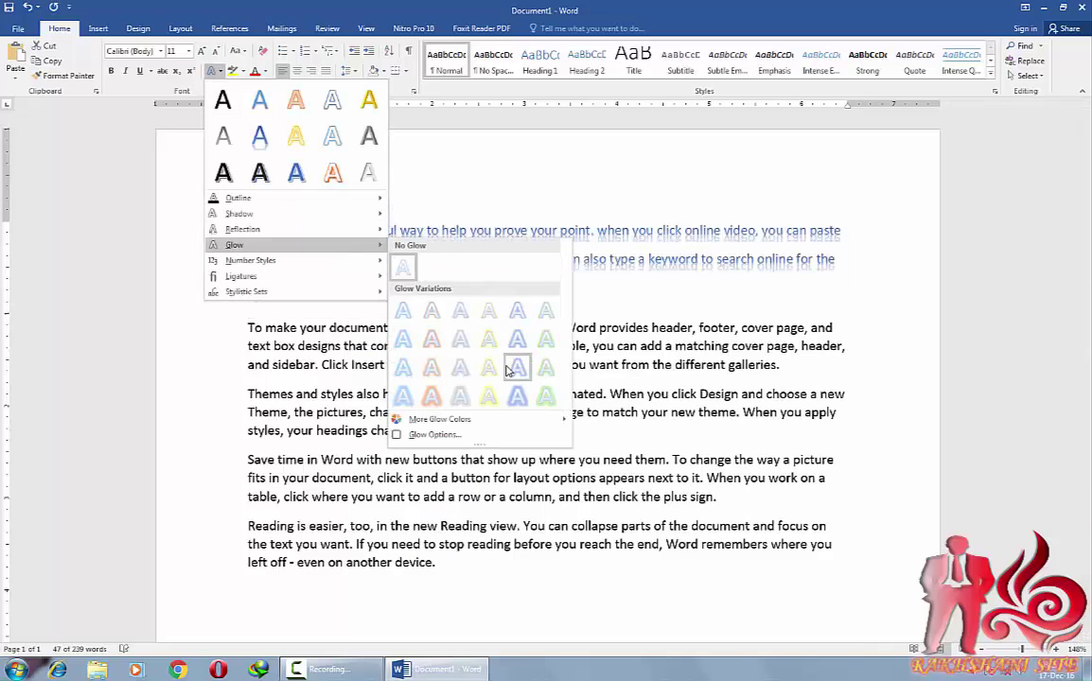
{"action": "left_click", "coordinate": [516, 368]}
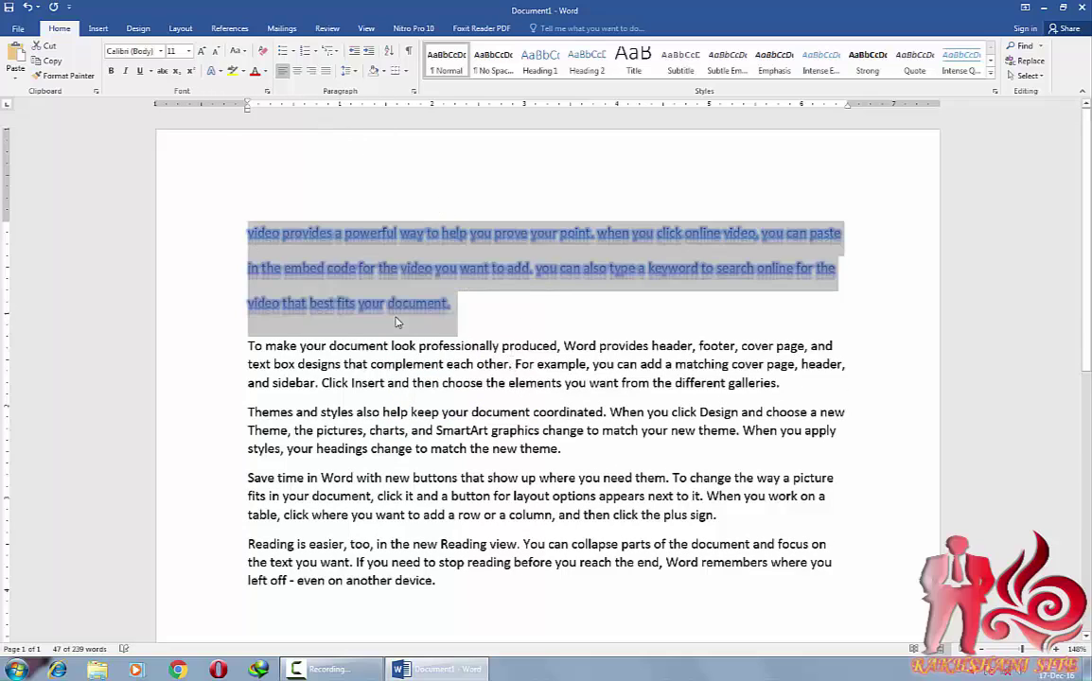
Step: Clear all formatting from the first paragraph and set it to Capitalize Each Word
{"action": "left_click", "coordinate": [265, 52]}
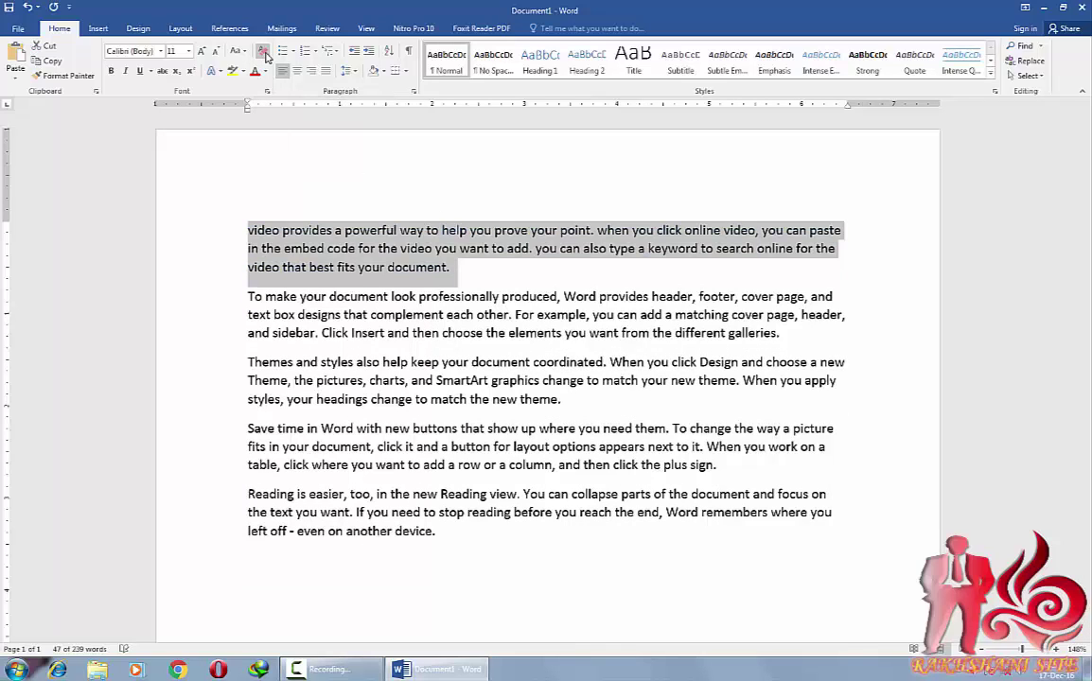
{"action": "left_click", "coordinate": [236, 50]}
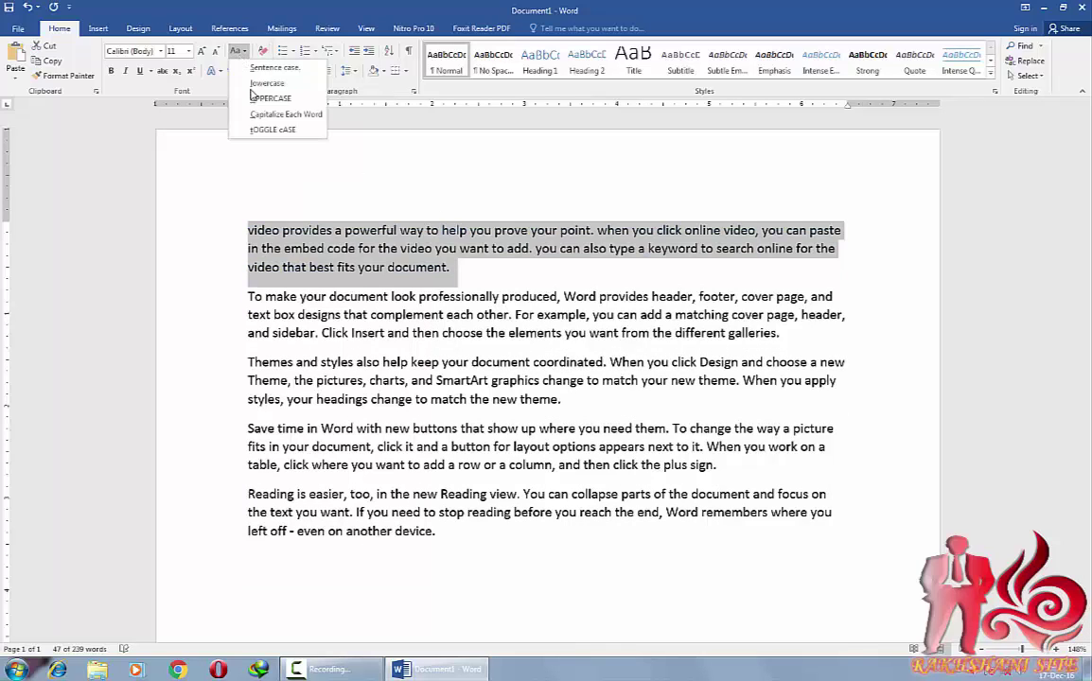
{"action": "left_click", "coordinate": [251, 104]}
{"action": "left_click", "coordinate": [517, 248]}
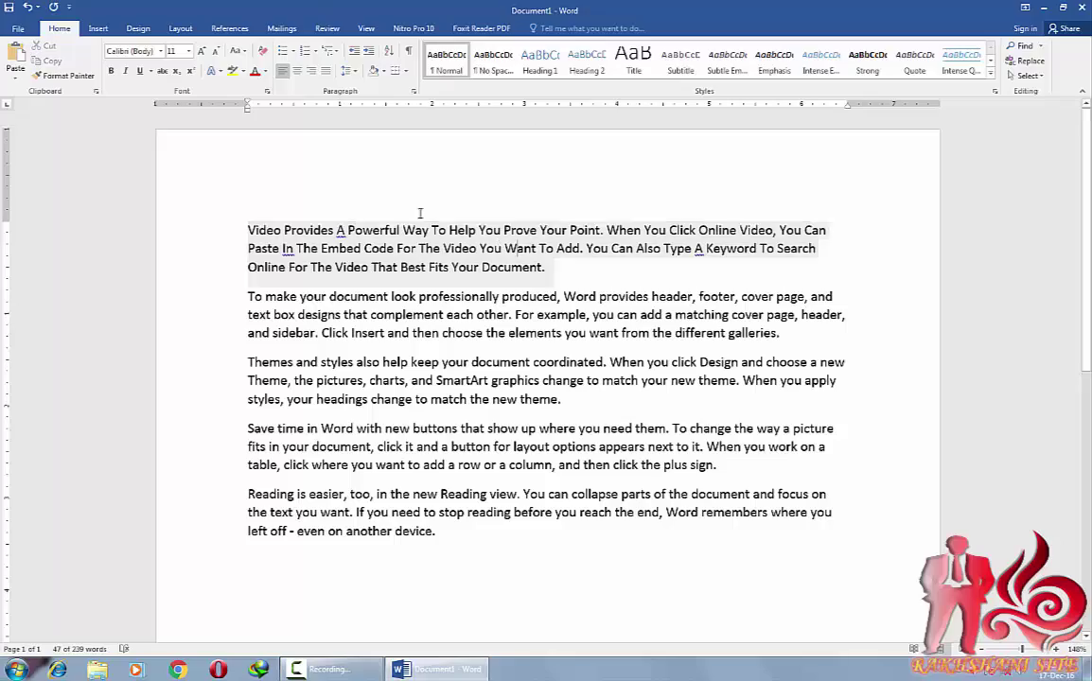
Step: Highlight the first paragraph in yellow
{"action": "left_click", "coordinate": [243, 77]}
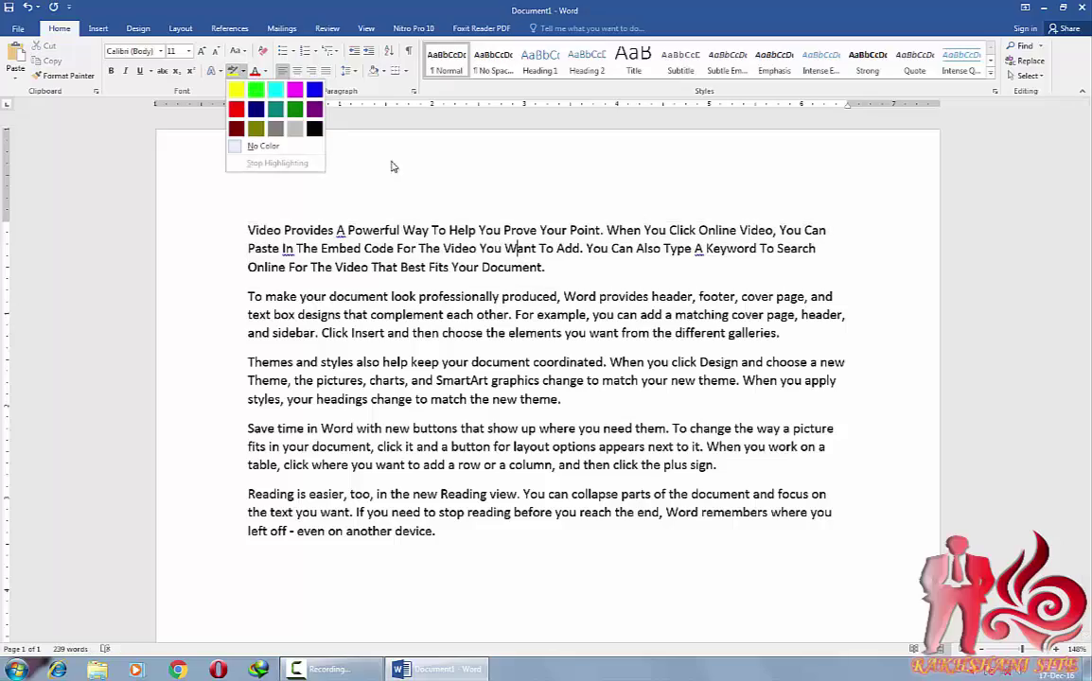
{"action": "left_click", "coordinate": [234, 87]}
{"action": "left_click_drag", "start_coordinate": [558, 271], "coordinate": [248, 230]}
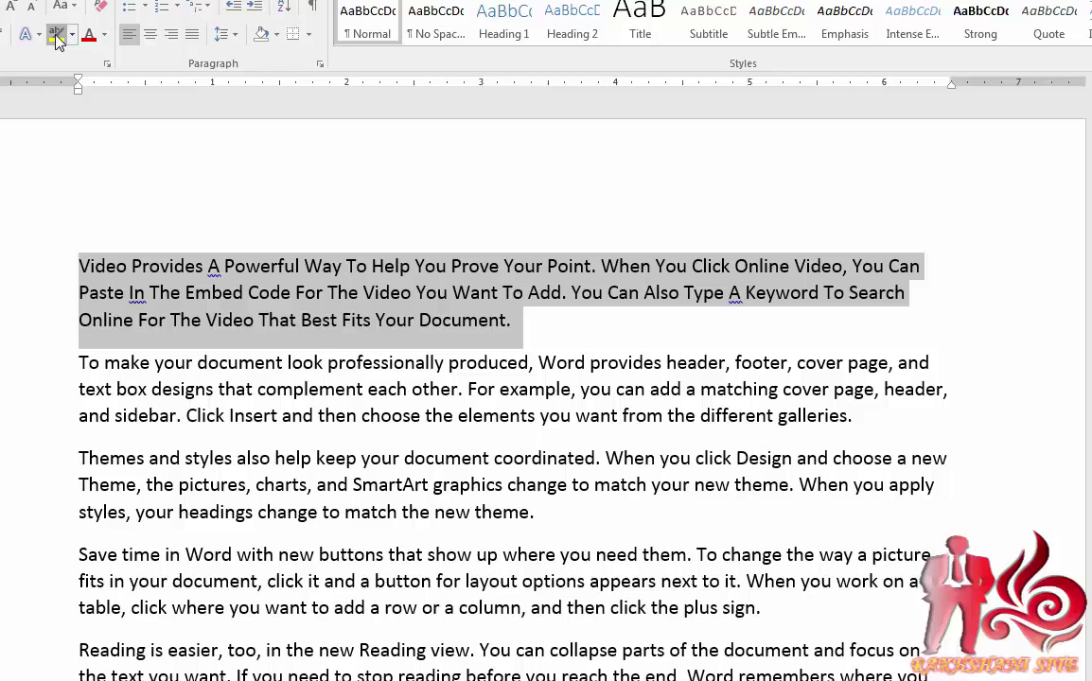
{"action": "left_click", "coordinate": [57, 38]}
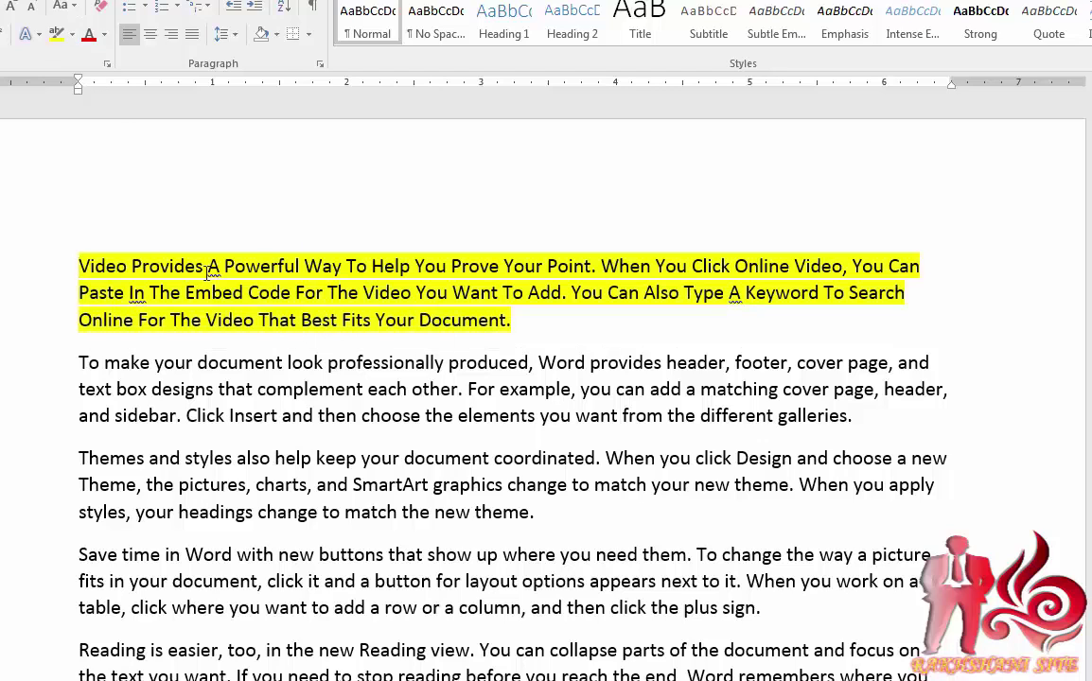
Step: Change the first paragraph's highlight from yellow to teal
{"action": "left_click", "coordinate": [352, 293], "text": "shift"}
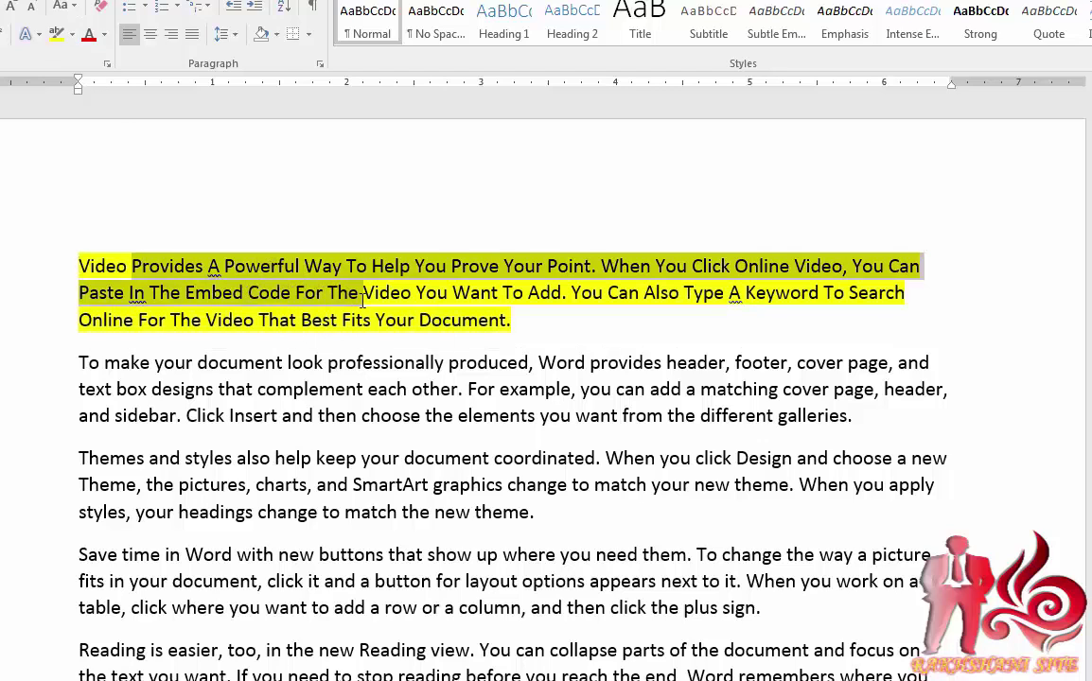
{"action": "left_click", "coordinate": [463, 319]}
{"action": "left_click_drag", "start_coordinate": [512, 322], "coordinate": [419, 319]}
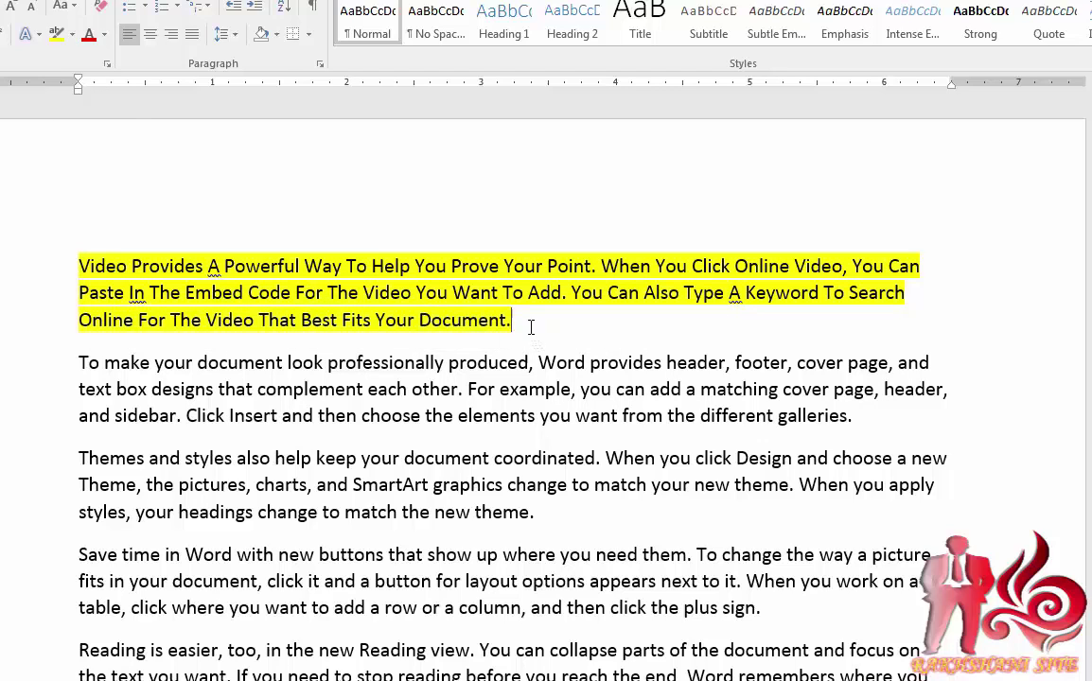
{"action": "left_click_drag", "start_coordinate": [518, 322], "coordinate": [88, 269]}
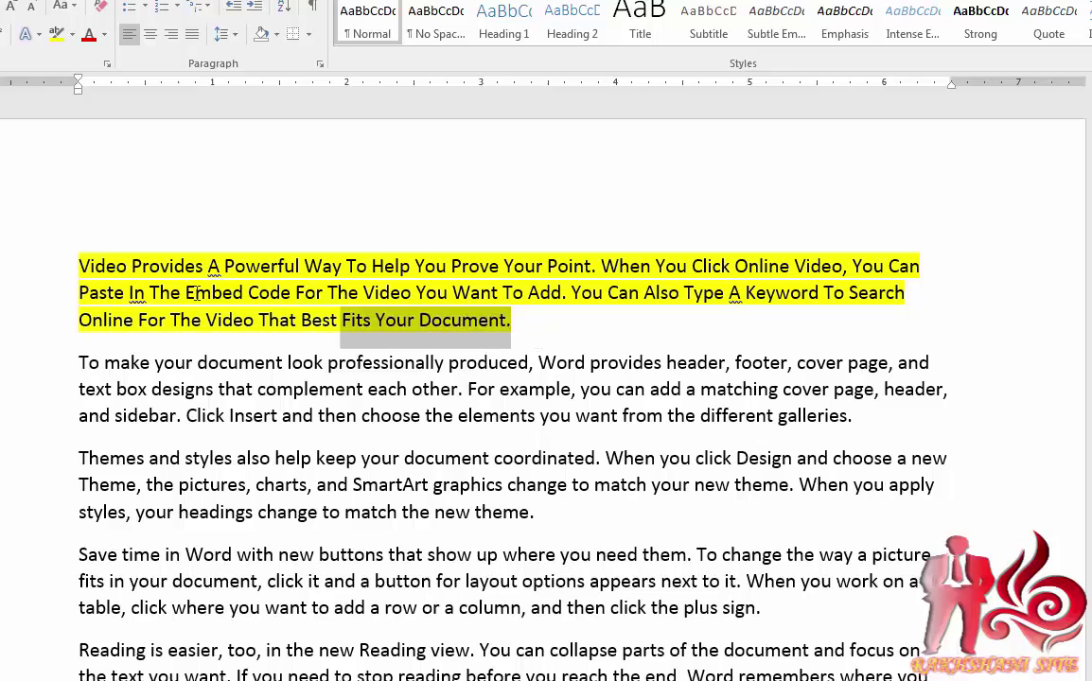
{"action": "left_click", "coordinate": [72, 34]}
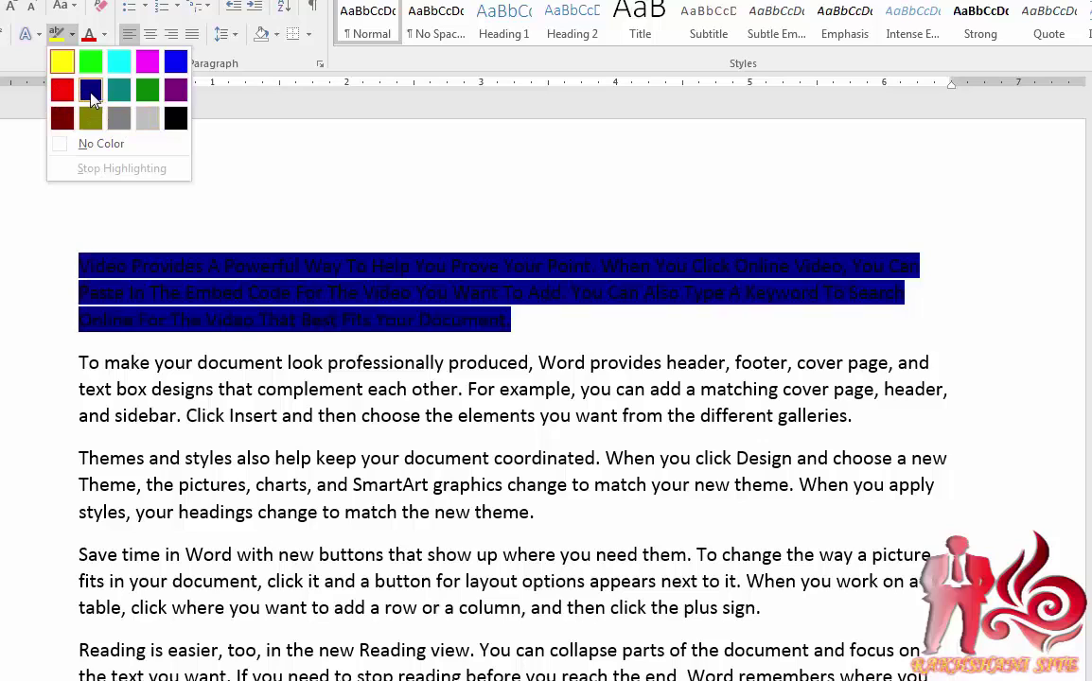
{"action": "left_click", "coordinate": [118, 94]}
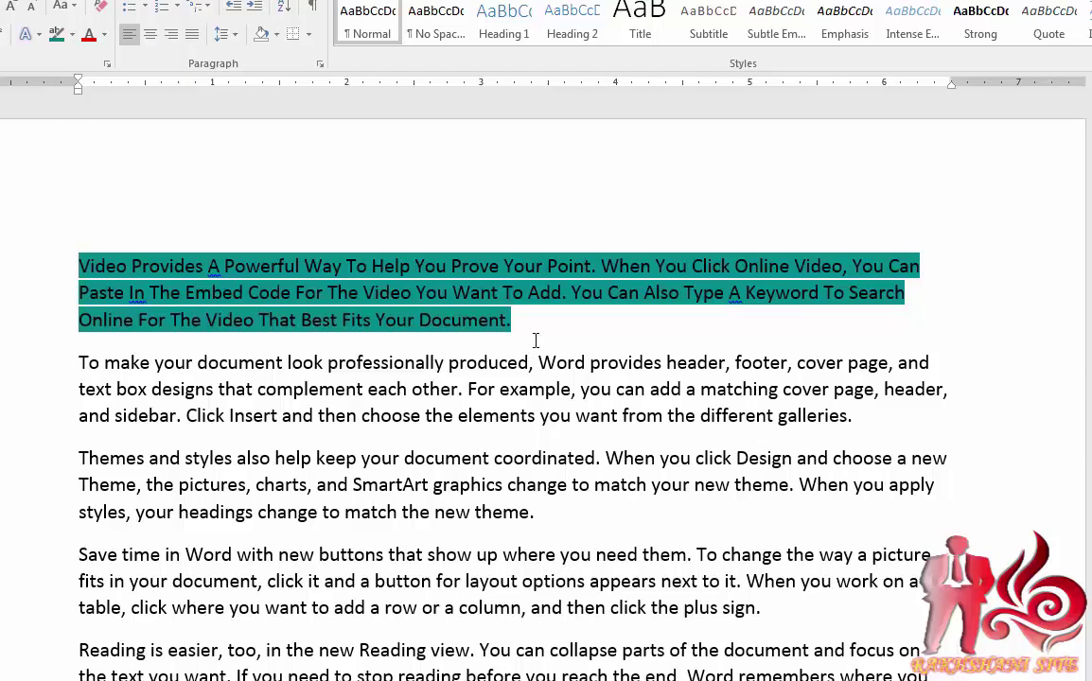
{"action": "triple_click", "coordinate": [392, 312]}
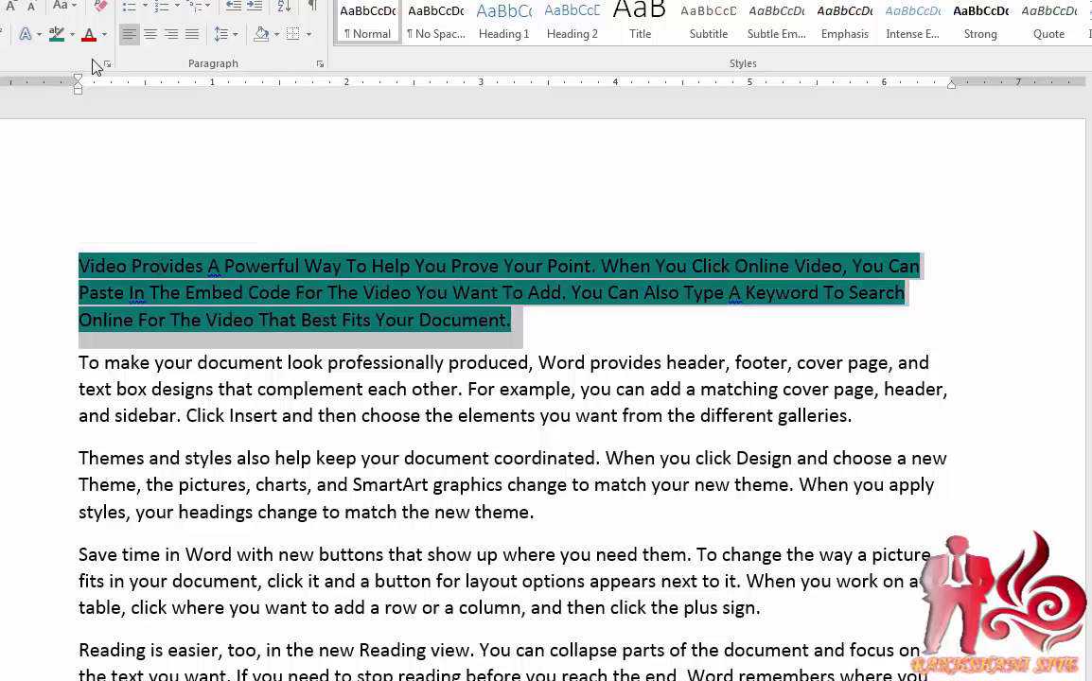
{"action": "left_click", "coordinate": [104, 36]}
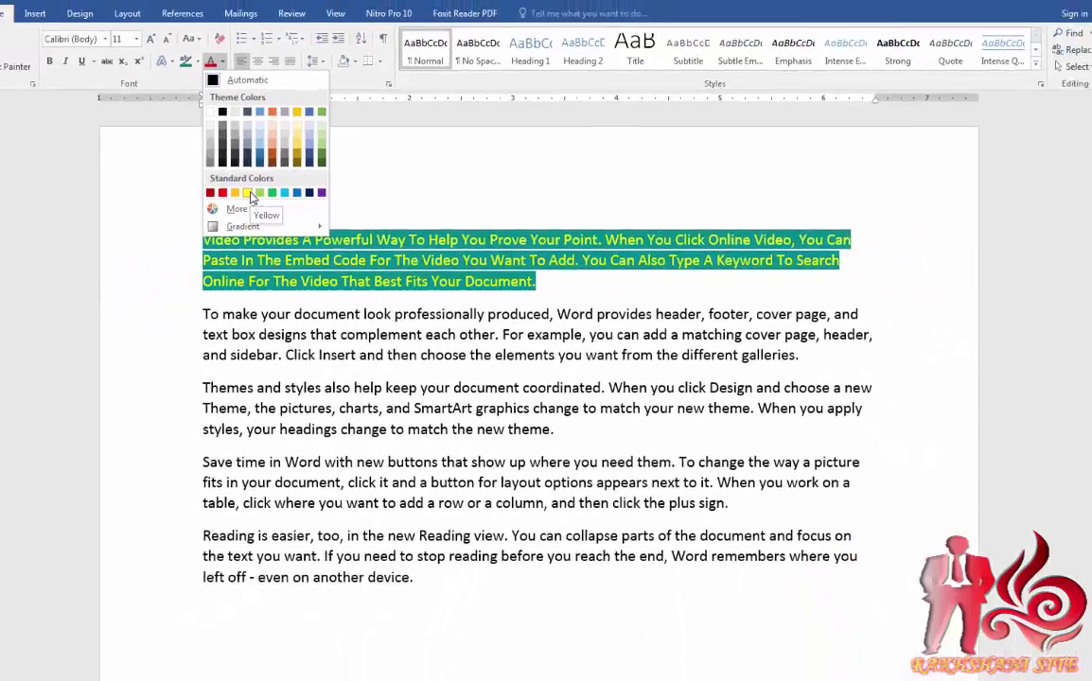
Step: Colour the paragraph text yellow, then a custom pale pink-lavender (RGB 221, 215, 245)
{"action": "left_click", "coordinate": [175, 206]}
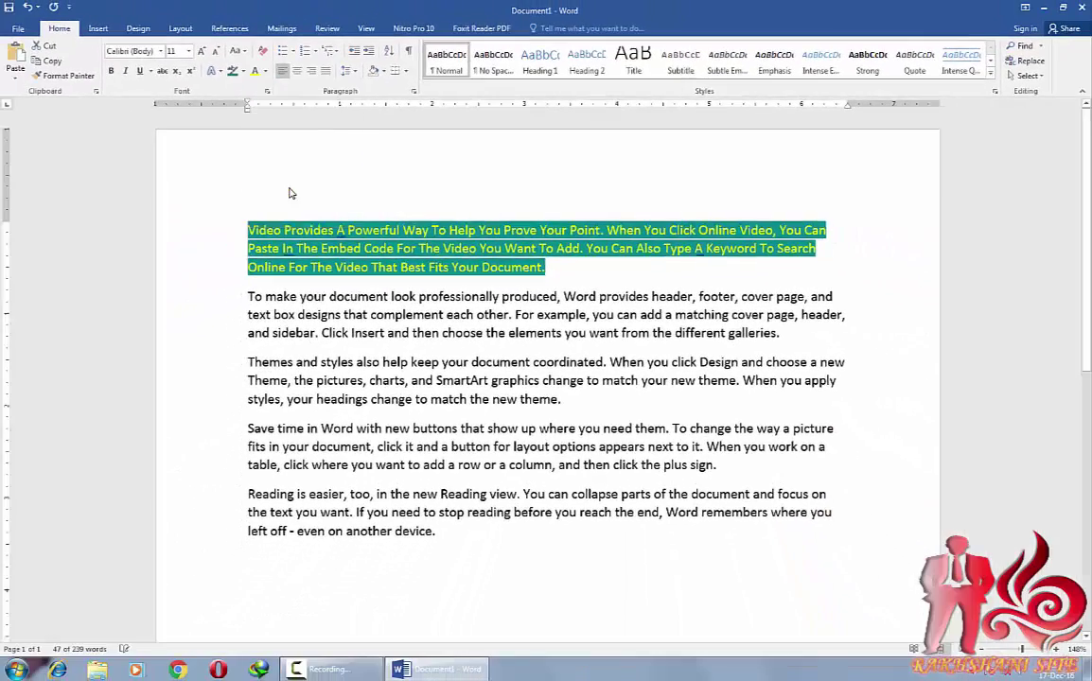
{"action": "left_click", "coordinate": [266, 74]}
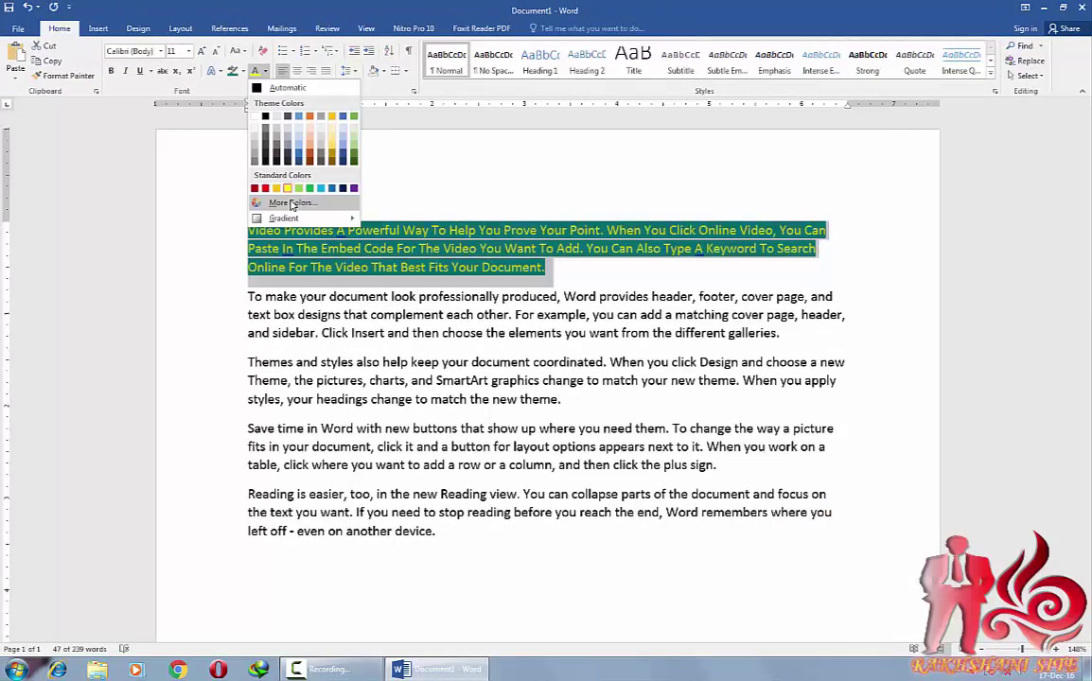
{"action": "left_click", "coordinate": [282, 202]}
{"action": "left_click", "coordinate": [515, 319]}
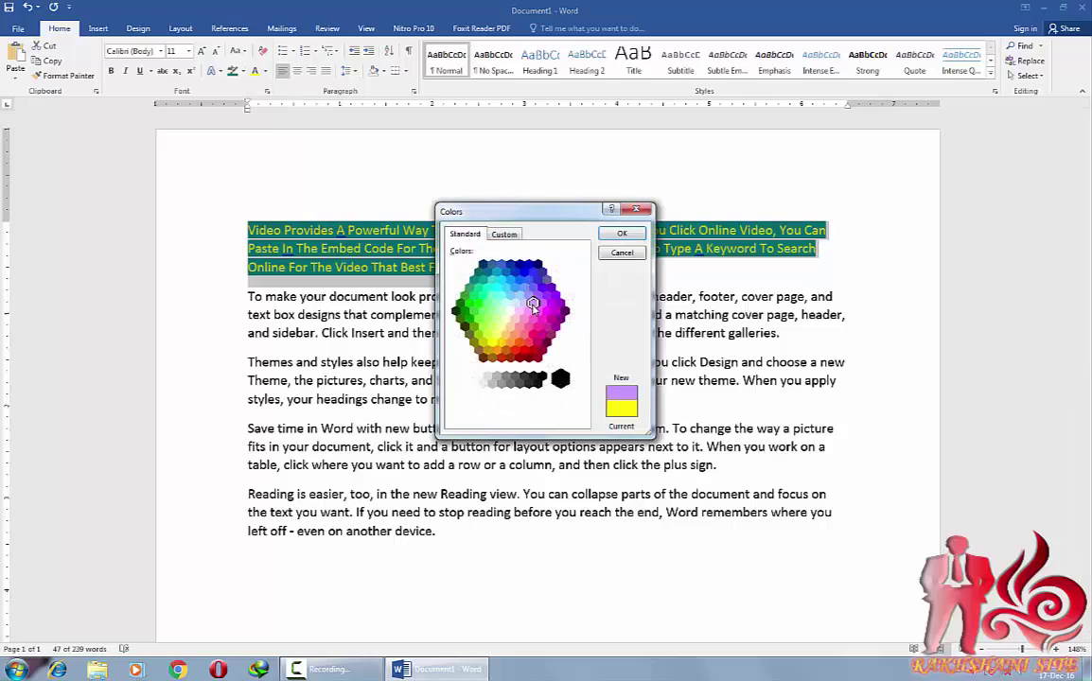
{"action": "left_click", "coordinate": [504, 235]}
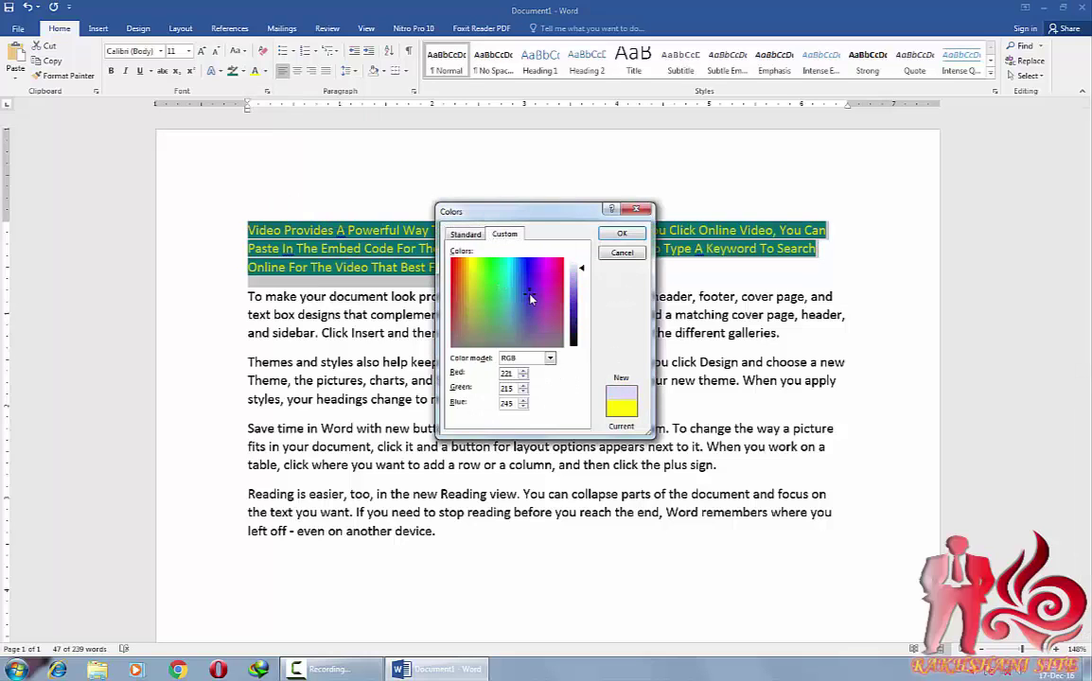
{"action": "left_click", "coordinate": [620, 233]}
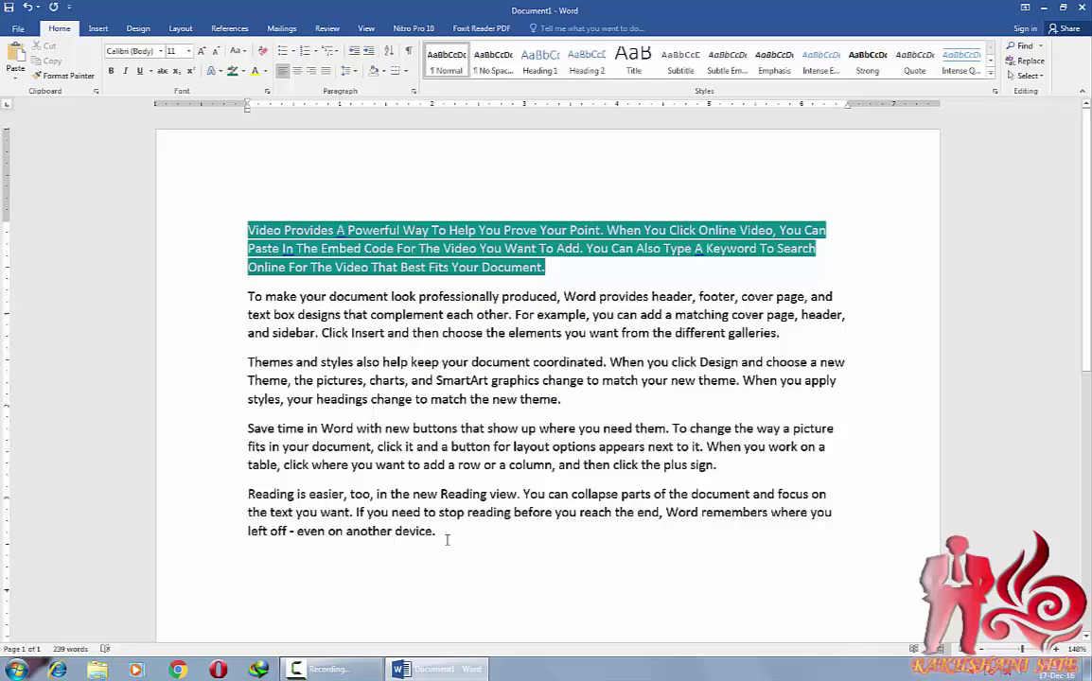
Step: Bullet paragraphs 2–5 with a custom left-aligned K symbol bullet
{"action": "left_click_drag", "start_coordinate": [437, 532], "coordinate": [269, 273]}
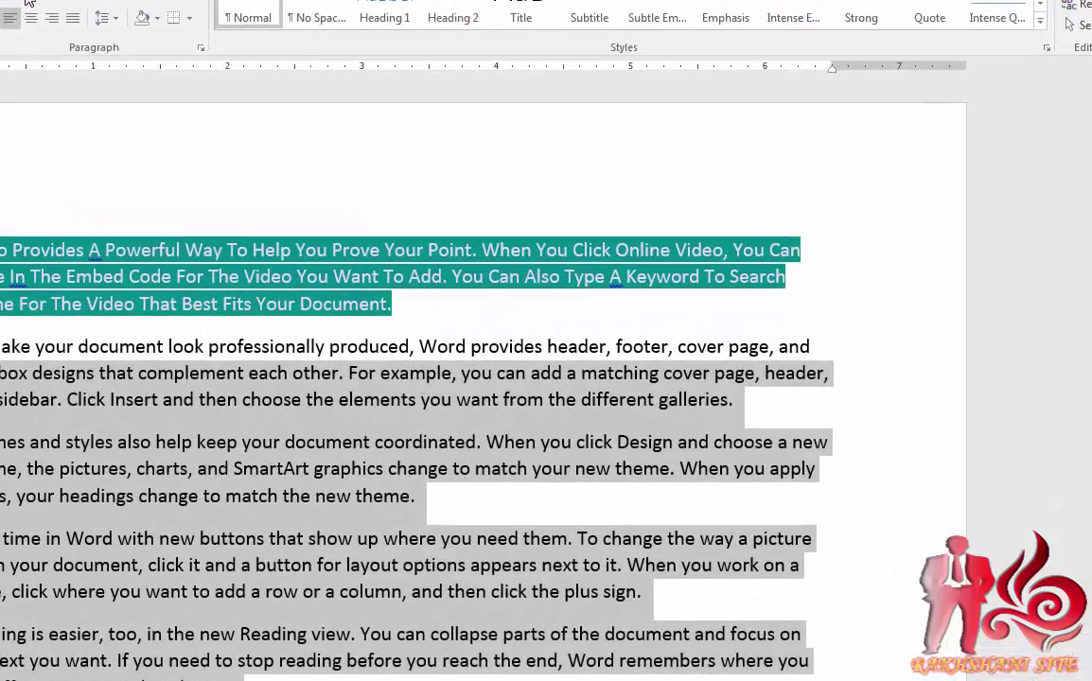
{"action": "left_click", "coordinate": [60, 4]}
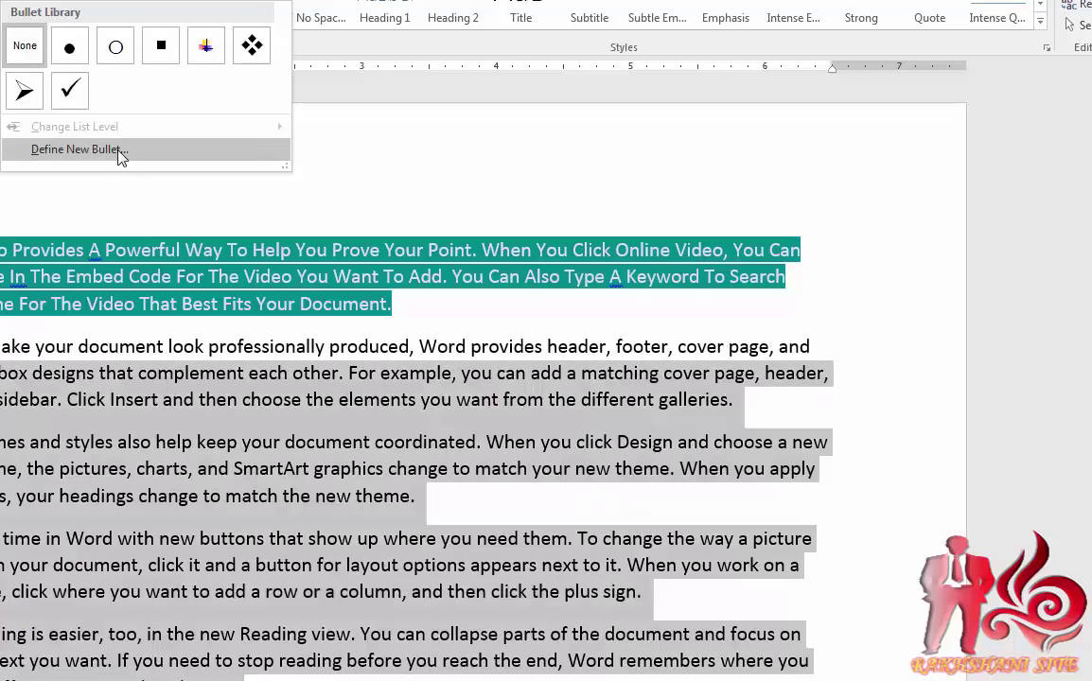
{"action": "left_click", "coordinate": [109, 149]}
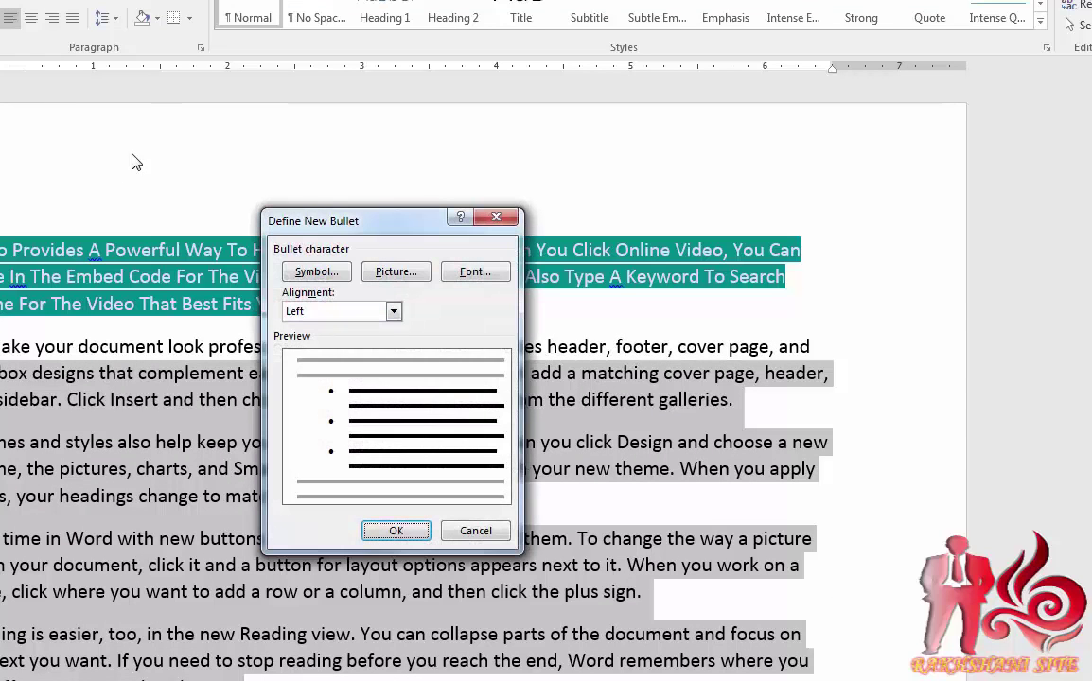
{"action": "left_click", "coordinate": [360, 310]}
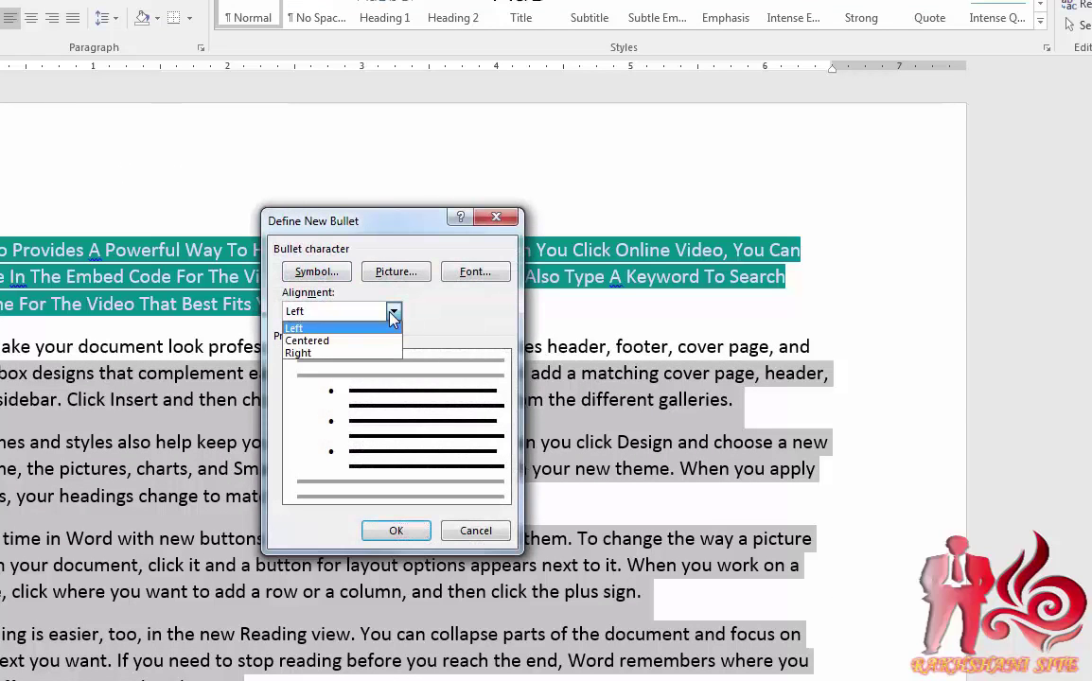
{"action": "left_click", "coordinate": [458, 309]}
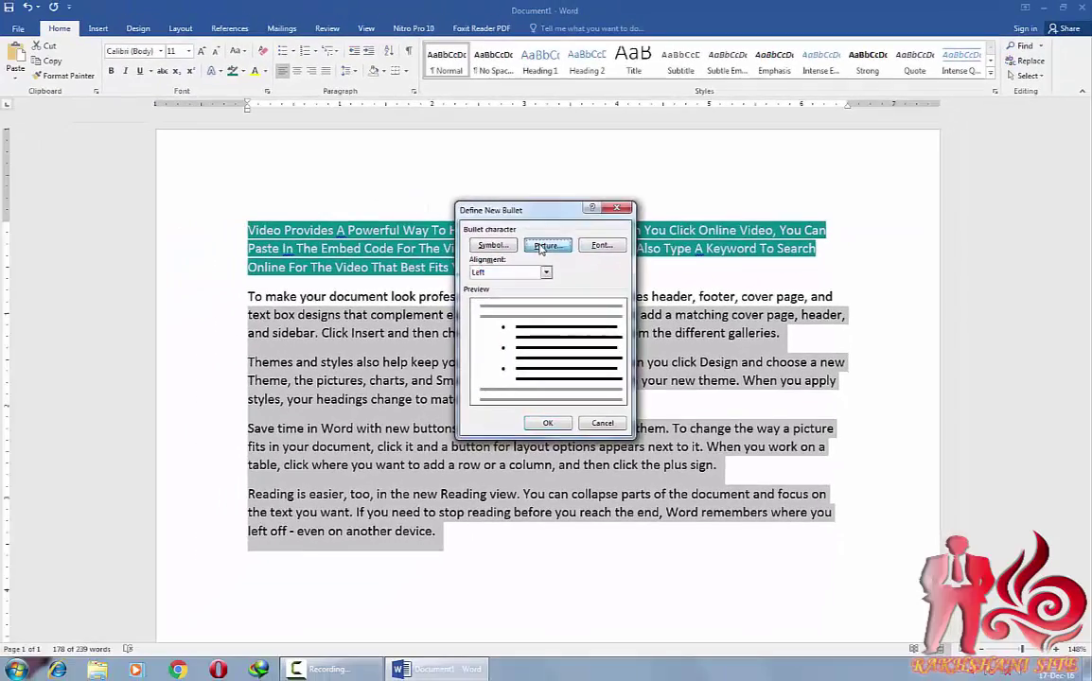
{"action": "left_click", "coordinate": [491, 255]}
{"action": "left_click", "coordinate": [614, 365]}
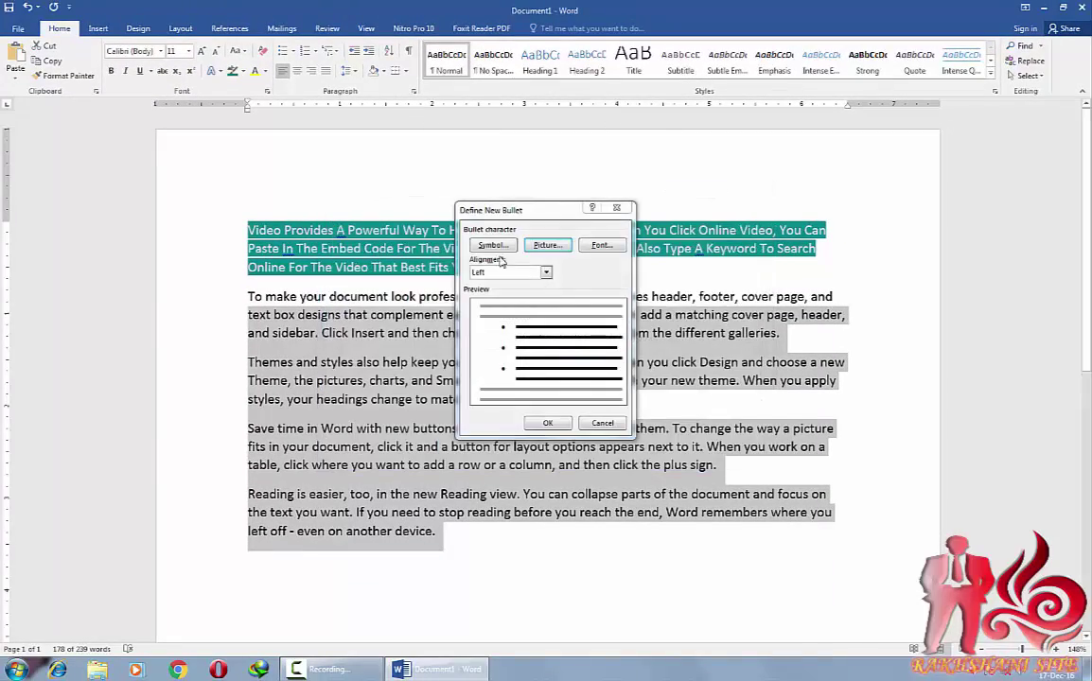
{"action": "left_click", "coordinate": [491, 245]}
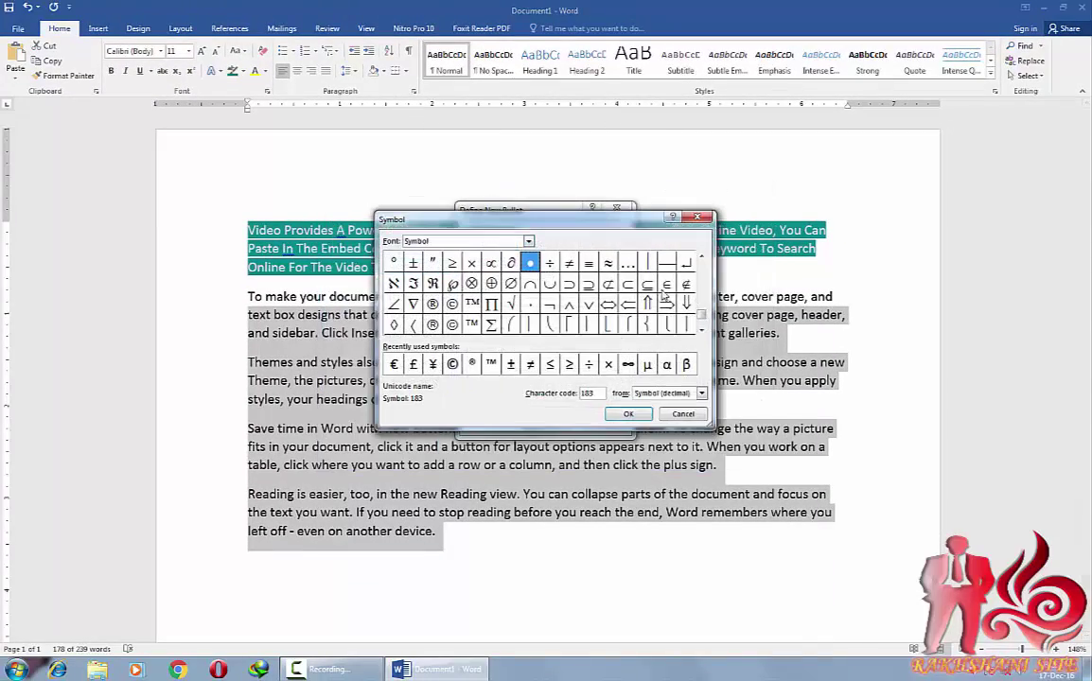
{"action": "scroll", "coordinate": [632, 283], "scroll_direction": "up", "scroll_amount": 3}
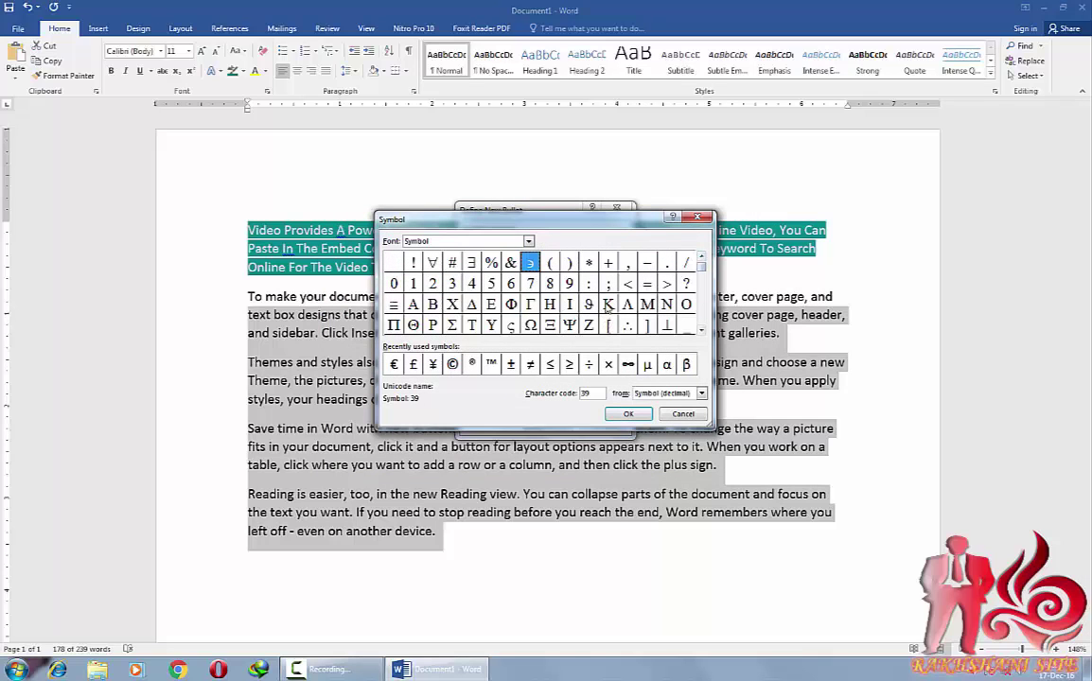
{"action": "left_click", "coordinate": [607, 305]}
{"action": "left_click", "coordinate": [629, 413]}
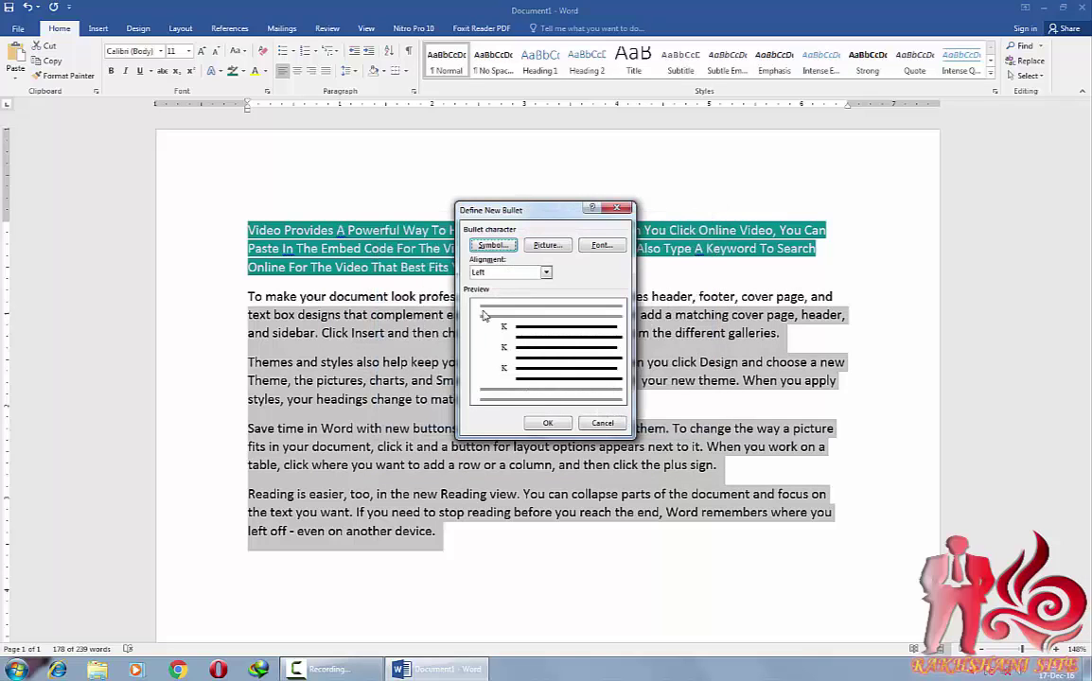
{"action": "left_click", "coordinate": [546, 423]}
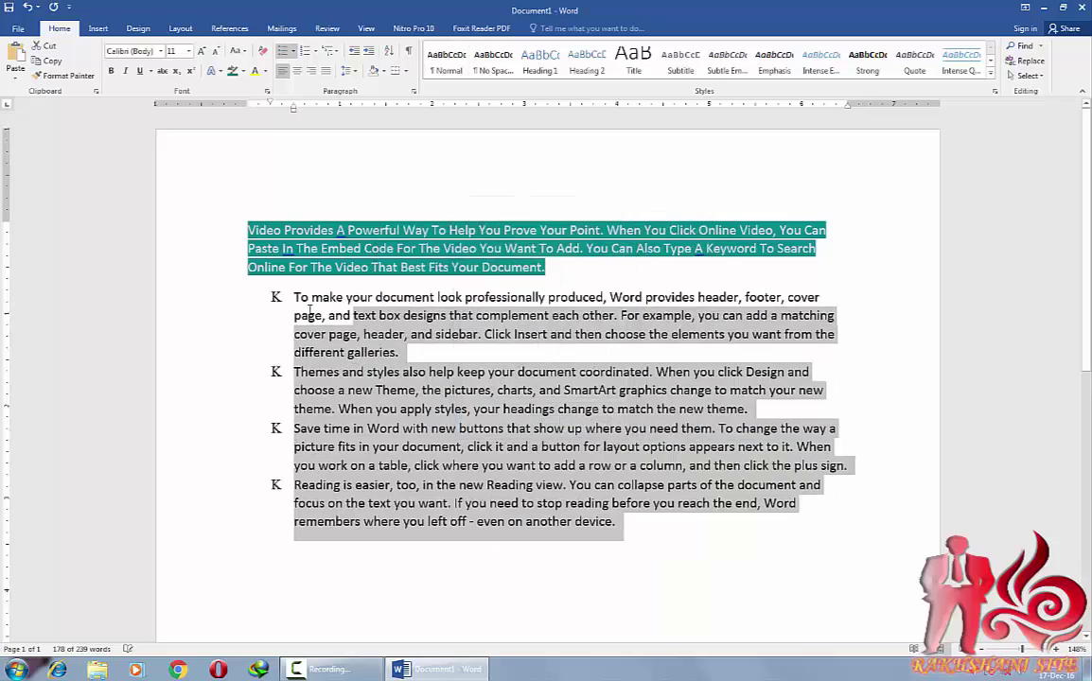
Step: Replace the K bullets with checkmarks, then with 1. 2. 3. numbering
{"action": "left_click", "coordinate": [271, 297]}
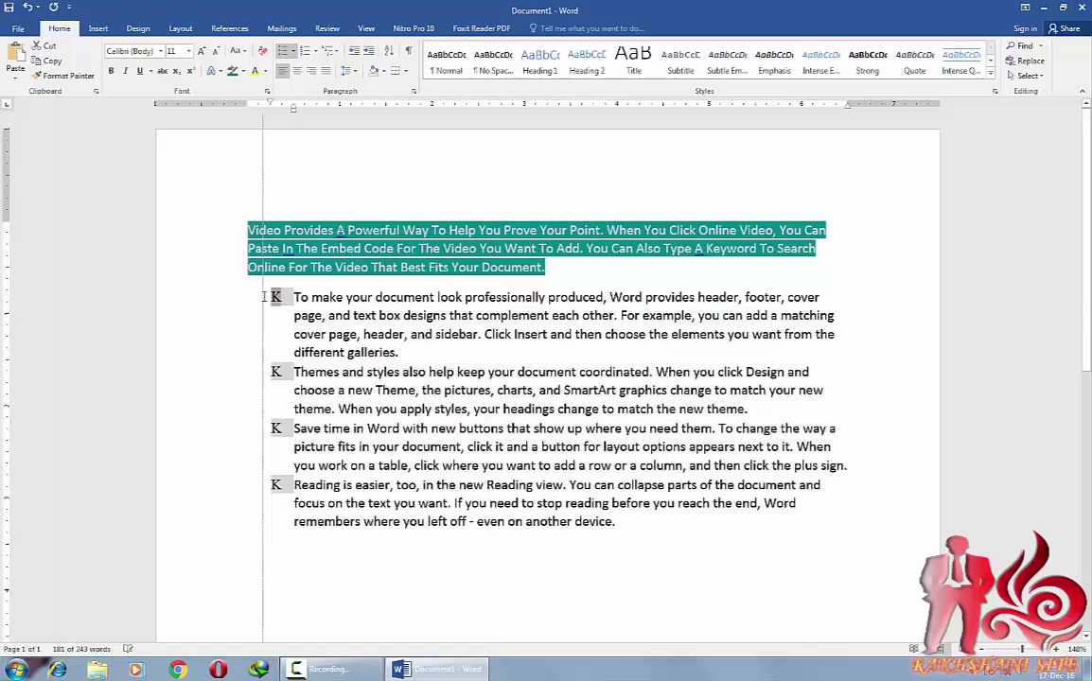
{"action": "left_click", "coordinate": [292, 52]}
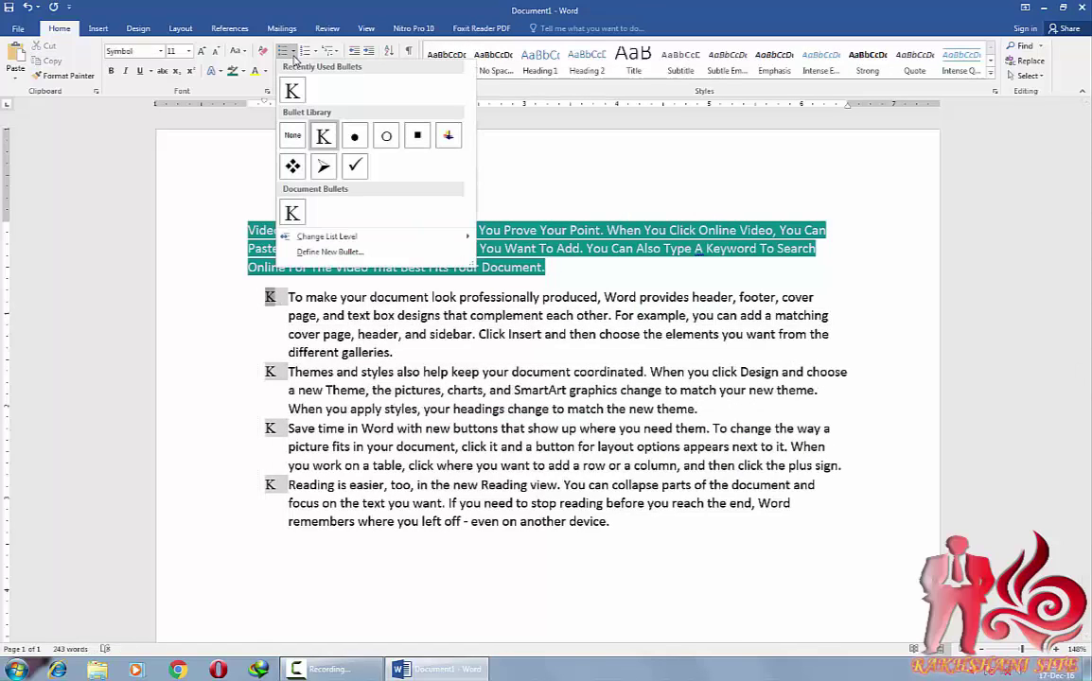
{"action": "left_click", "coordinate": [352, 166]}
{"action": "left_click", "coordinate": [305, 51]}
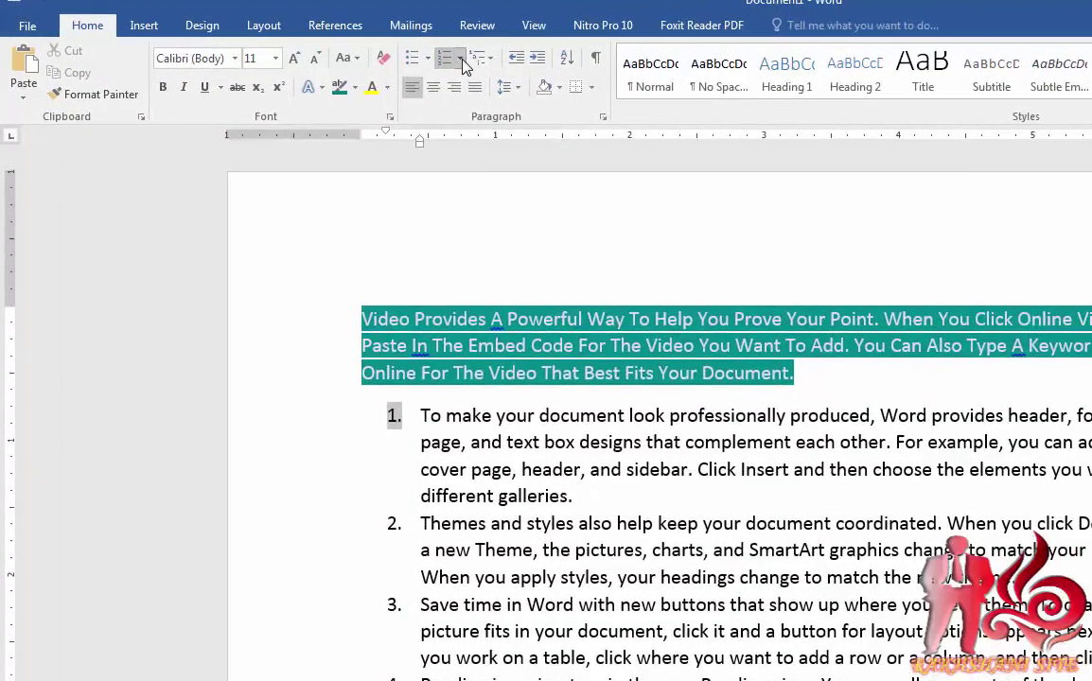
{"action": "left_click", "coordinate": [314, 51]}
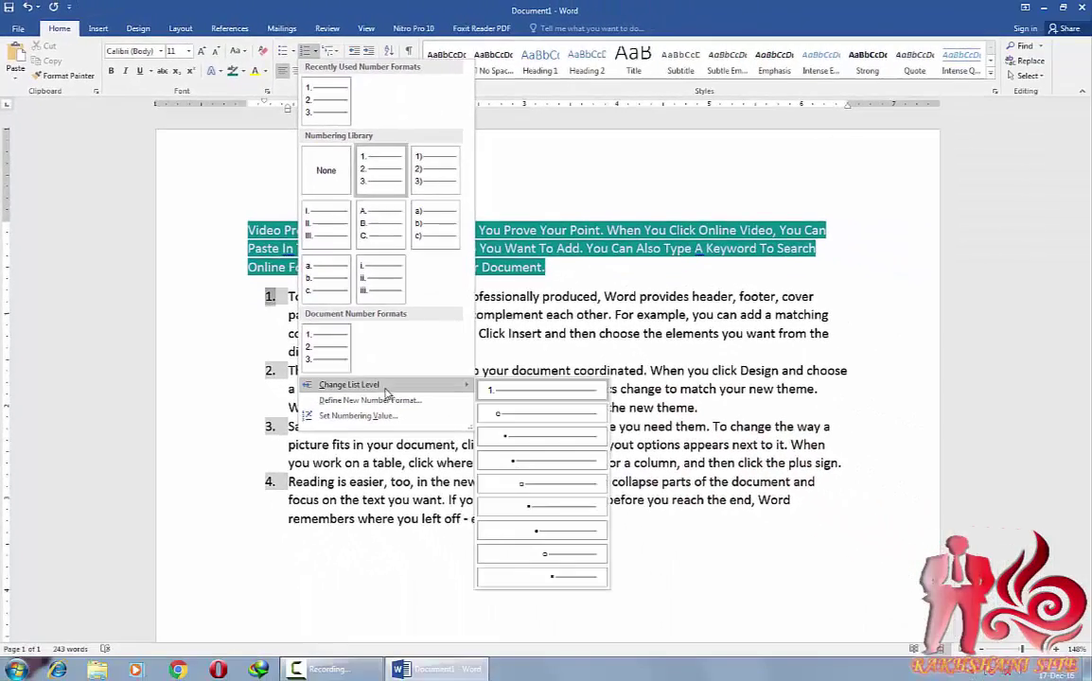
{"action": "left_click", "coordinate": [314, 51]}
{"action": "left_click", "coordinate": [336, 52]}
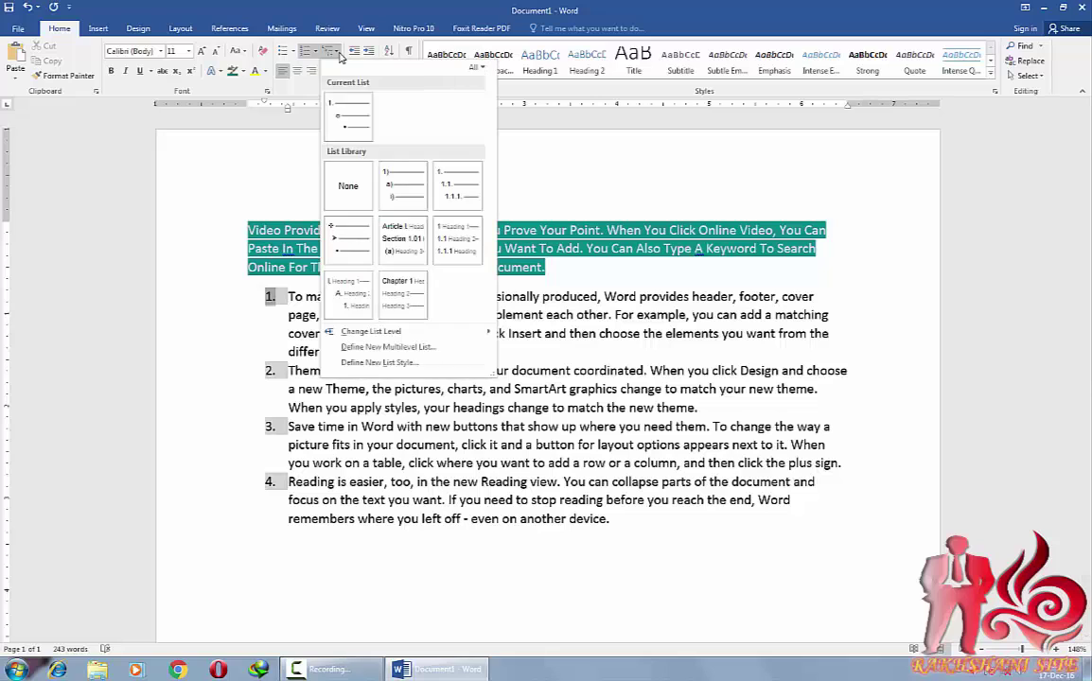
{"action": "mouse_move", "coordinate": [402, 243]}
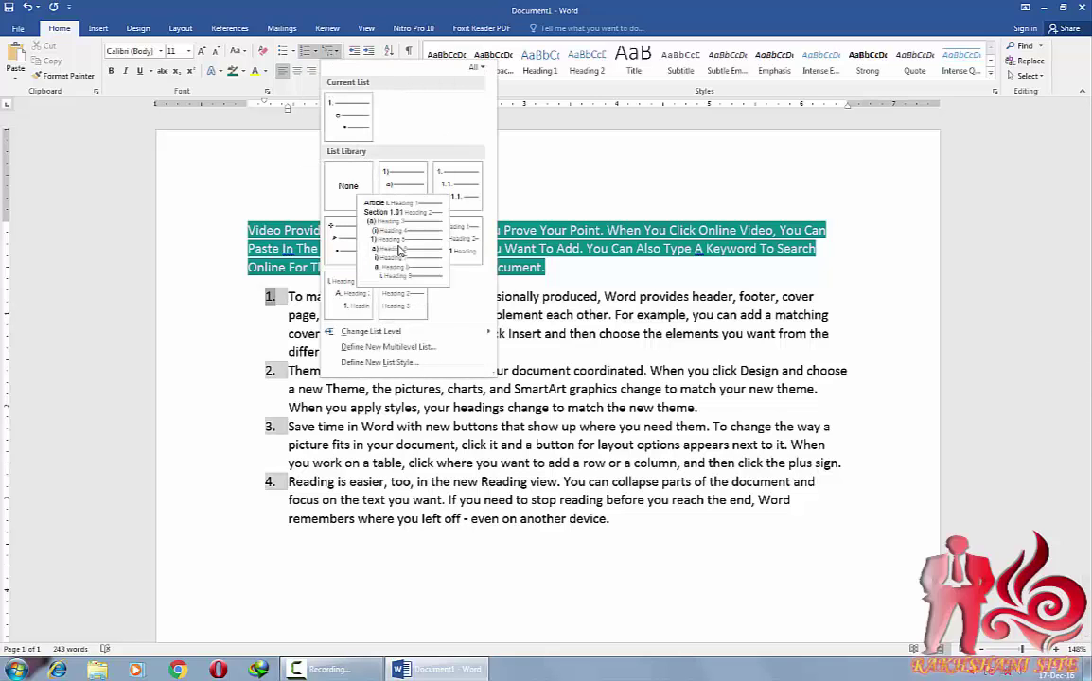
{"action": "left_click", "coordinate": [399, 249]}
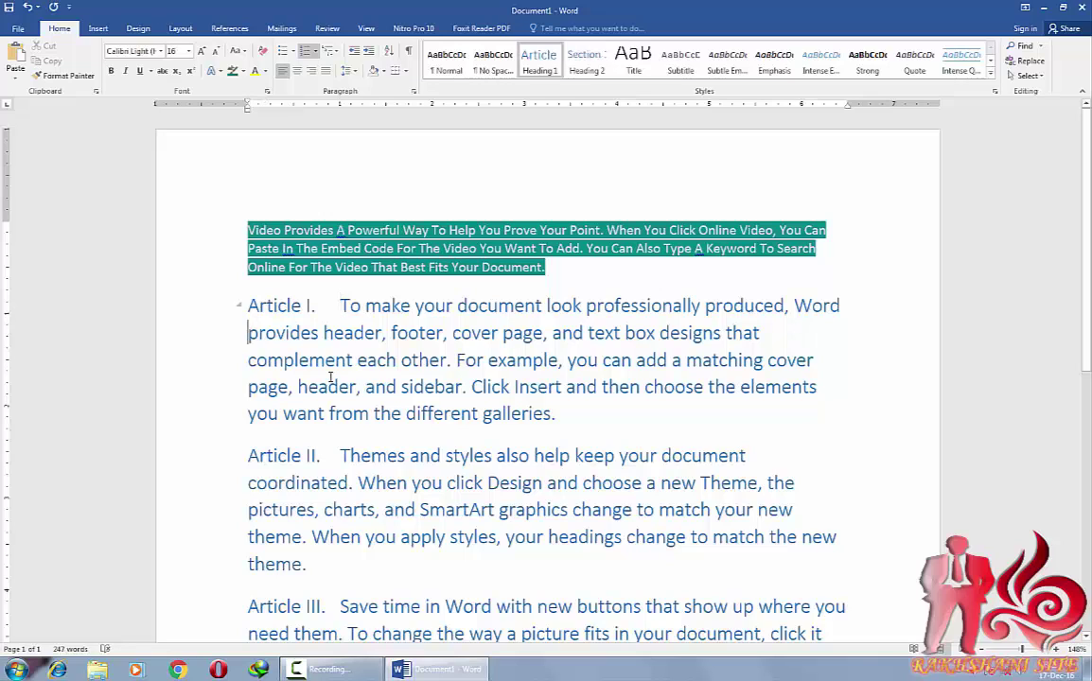
{"action": "key", "text": "ctrl+m"}
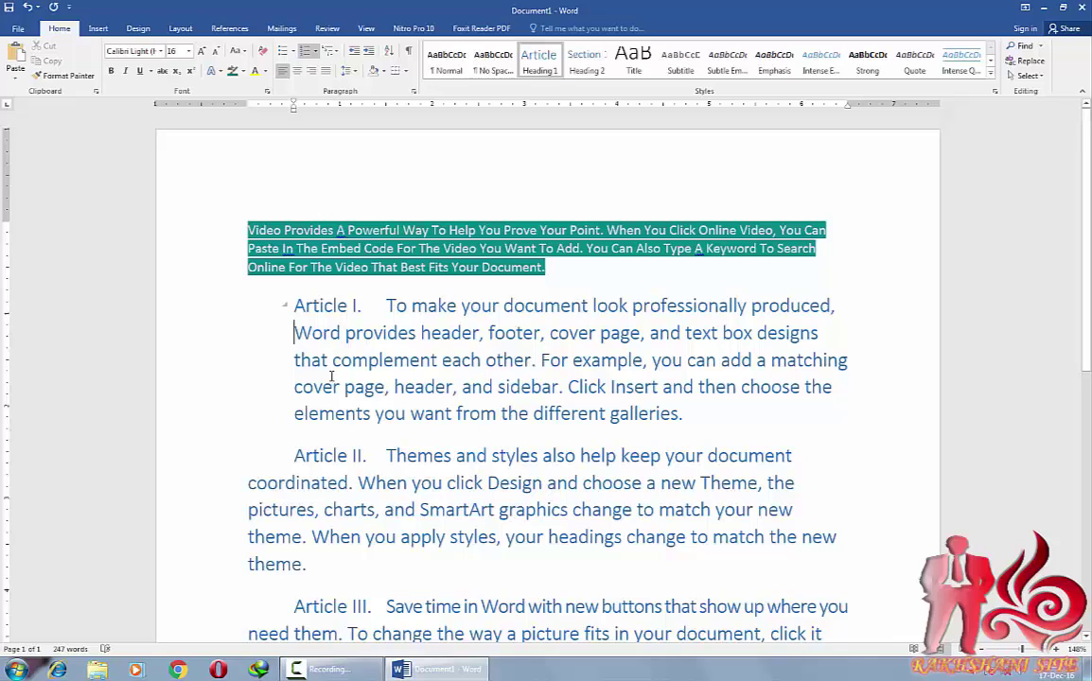
{"action": "left_click", "coordinate": [365, 455]}
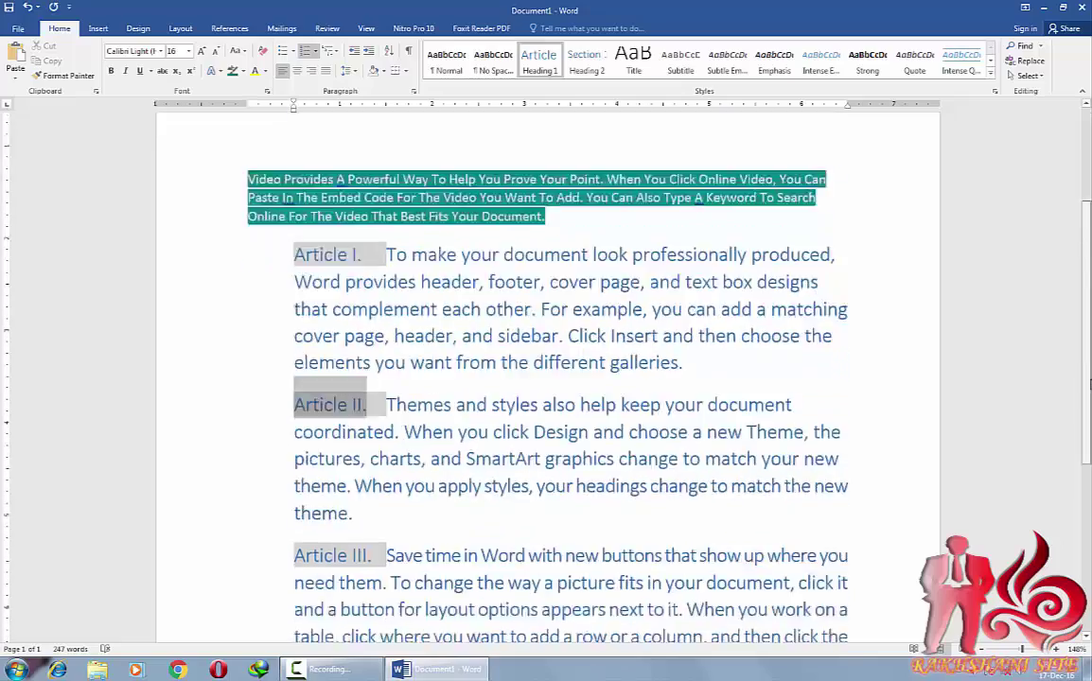
{"action": "left_click_drag", "start_coordinate": [1087, 294], "coordinate": [1088, 462]}
{"action": "scroll", "coordinate": [683, 286], "scroll_direction": "up", "scroll_amount": 5}
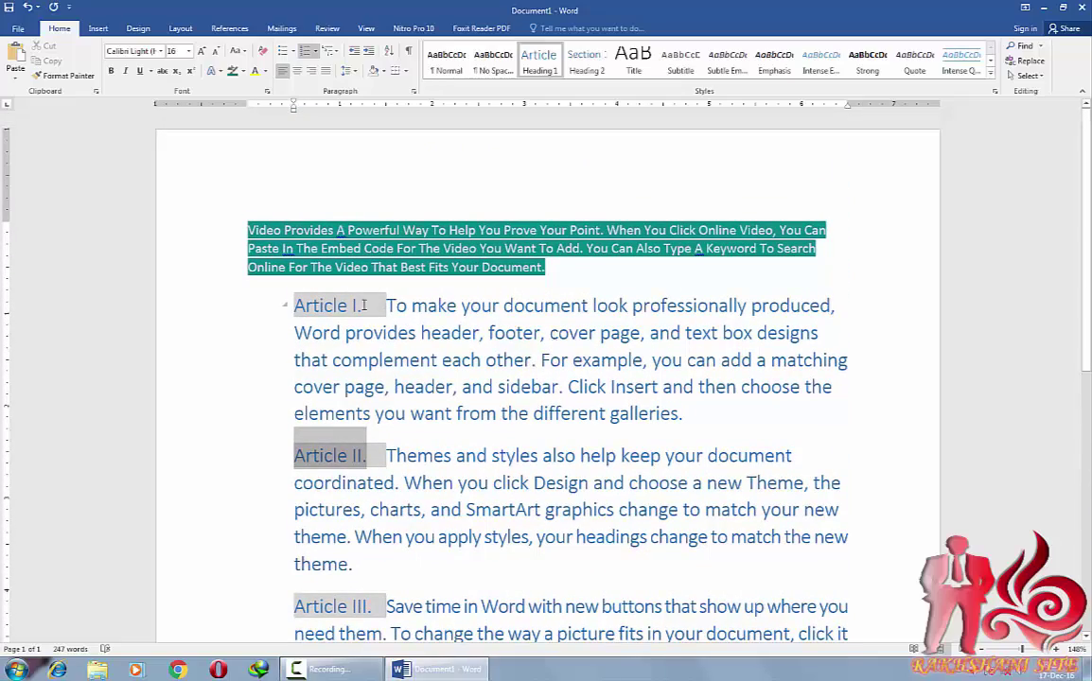
{"action": "key", "text": "ctrl+z"}
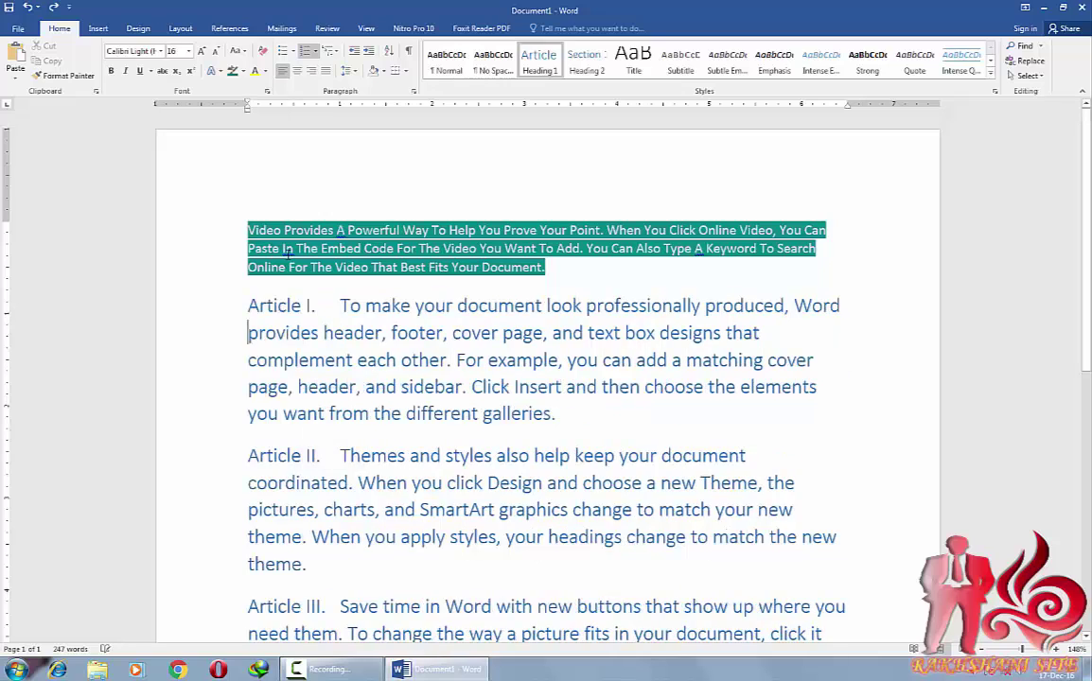
{"action": "key", "text": "ctrl+z"}
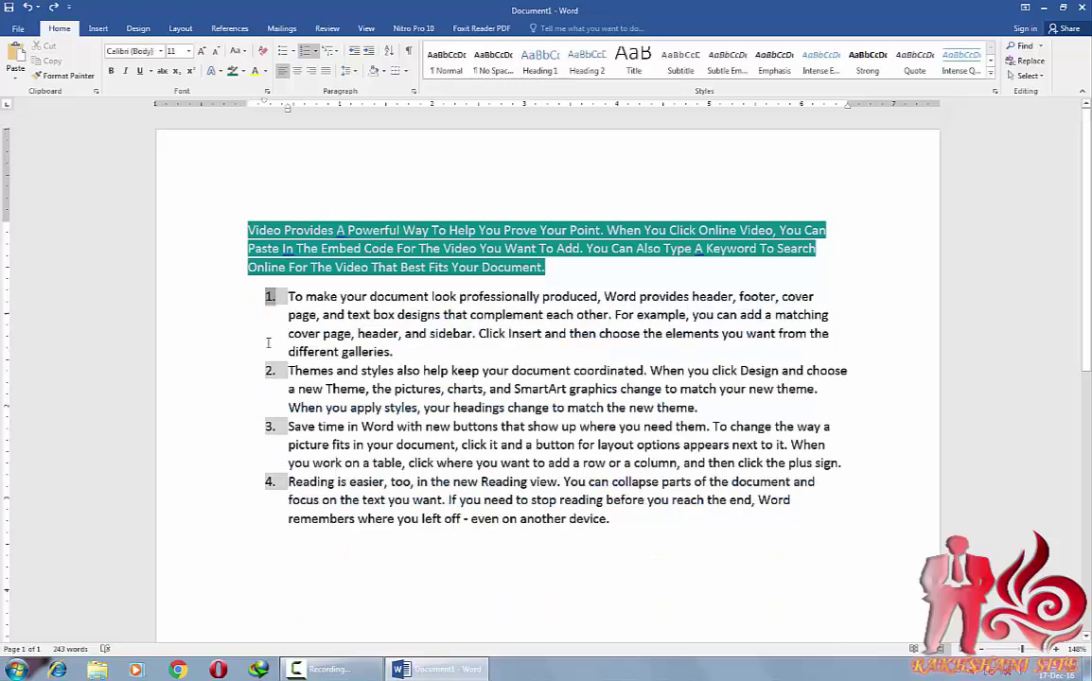
Step: Split item 1 after 'cover page' into a new item and demote it to a sub-level
{"action": "left_click", "coordinate": [352, 333]}
{"action": "key", "text": "Return"}
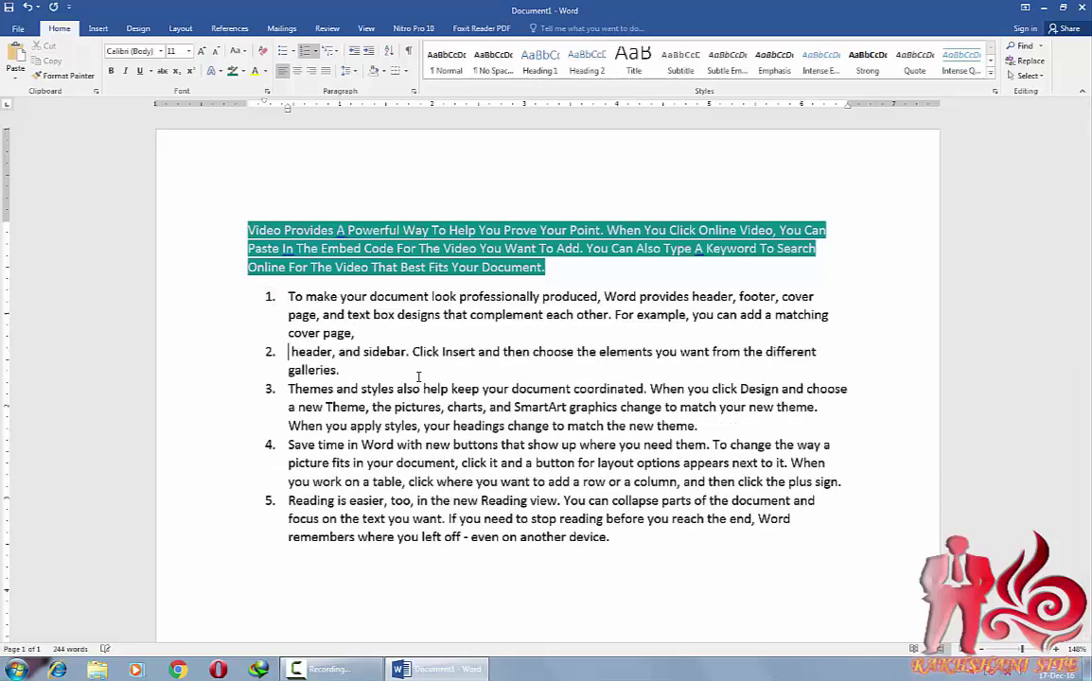
{"action": "key", "text": "Tab"}
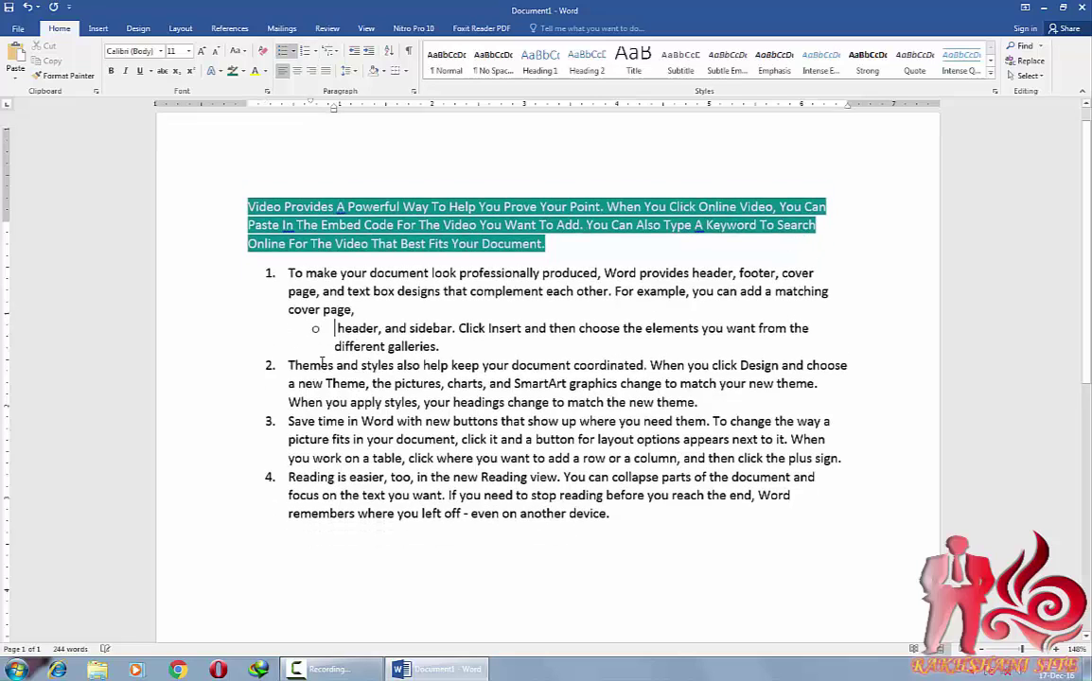
{"action": "left_click_drag", "start_coordinate": [355, 331], "coordinate": [291, 312]}
{"action": "left_click", "coordinate": [314, 311]}
{"action": "scroll", "coordinate": [313, 310], "scroll_direction": "down", "scroll_amount": 1}
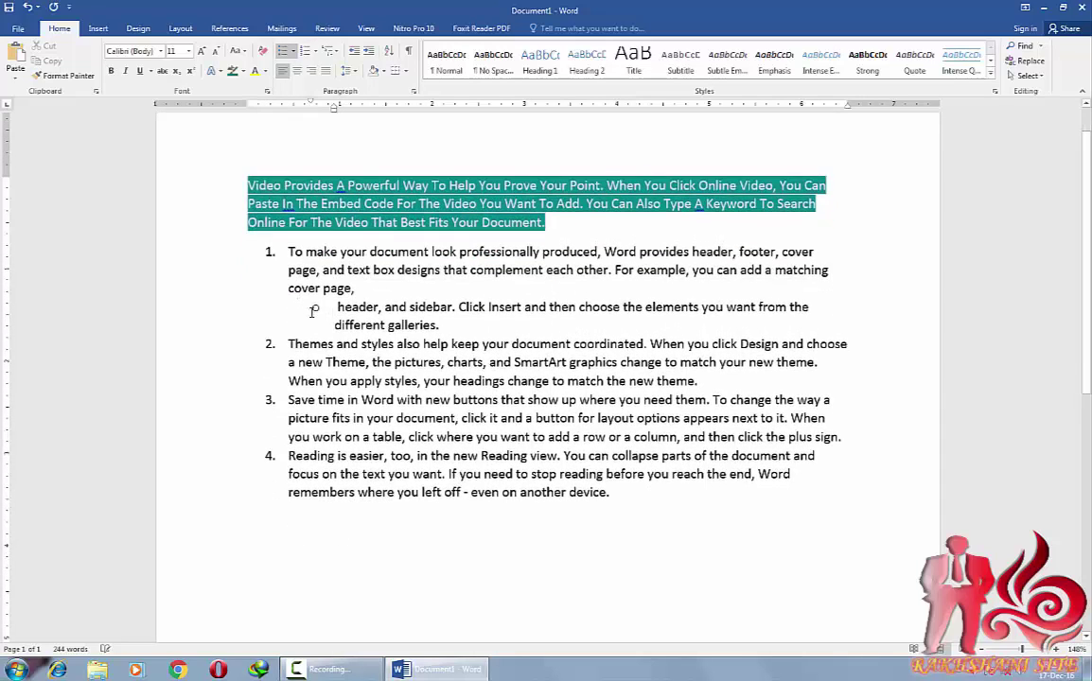
Step: Try the Article/Section multilevel list, then apply the Chapter 1, 2, 3 numbering style
{"action": "left_click", "coordinate": [330, 50]}
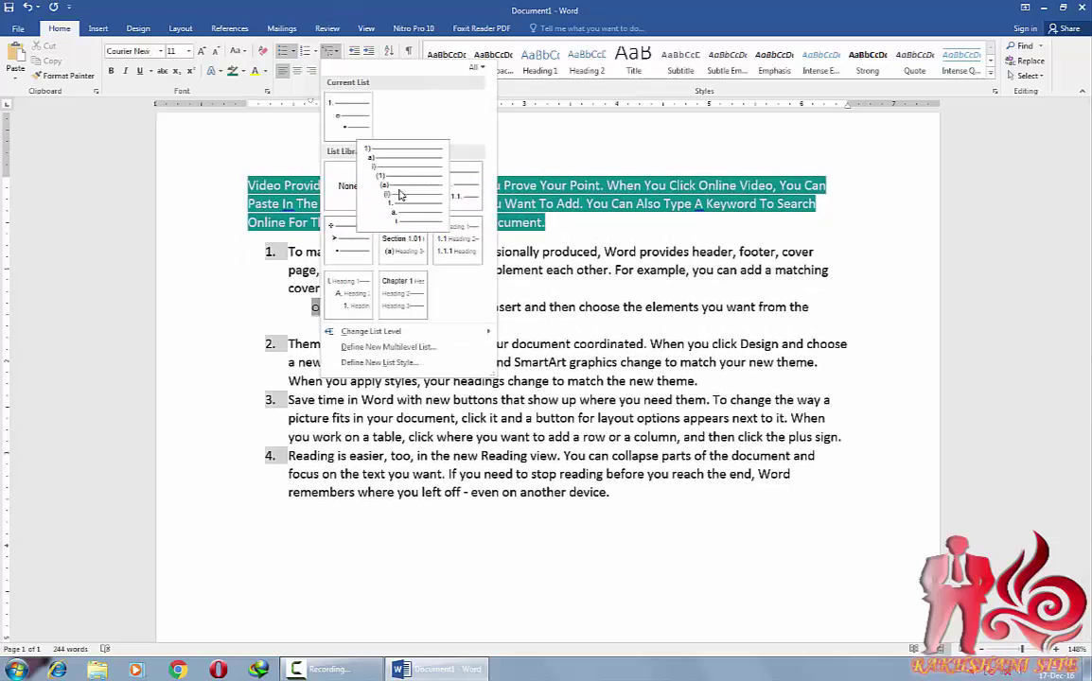
{"action": "left_click", "coordinate": [423, 233]}
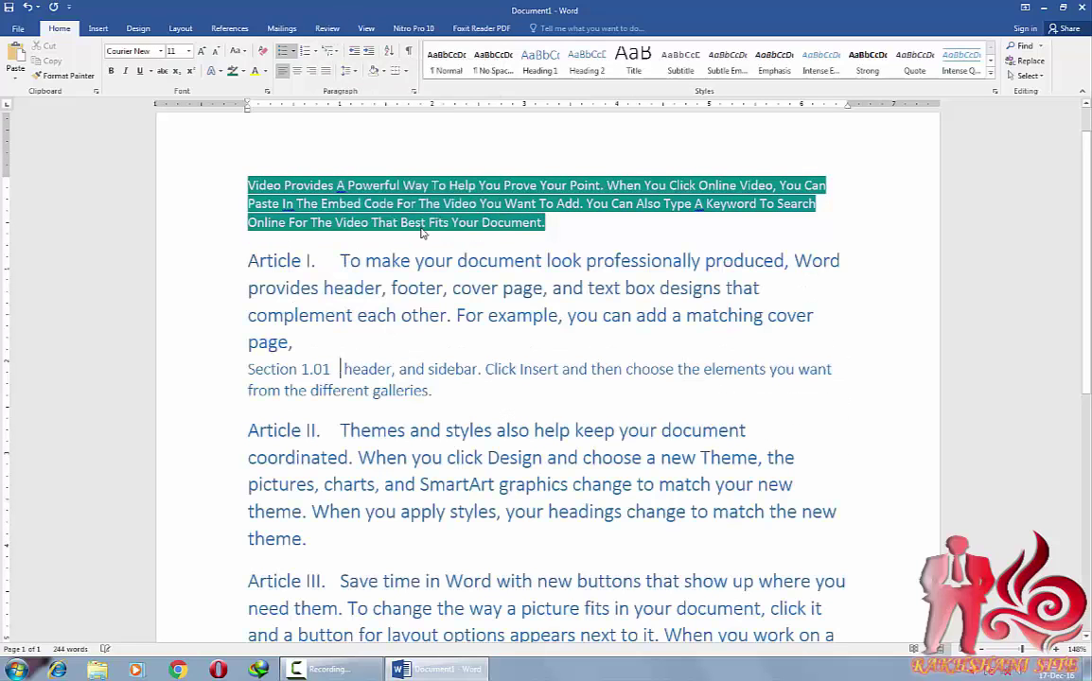
{"action": "left_click", "coordinate": [265, 369]}
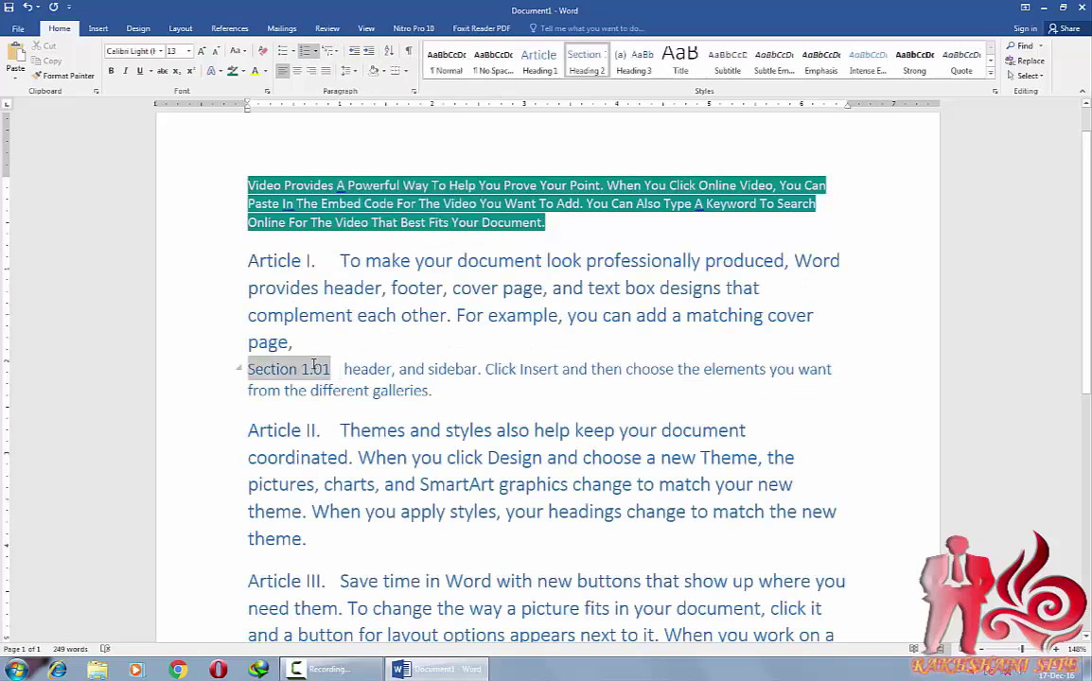
{"action": "left_click", "coordinate": [313, 262]}
{"action": "left_click_drag", "start_coordinate": [247, 107], "coordinate": [276, 107]}
{"action": "left_click", "coordinate": [331, 51]}
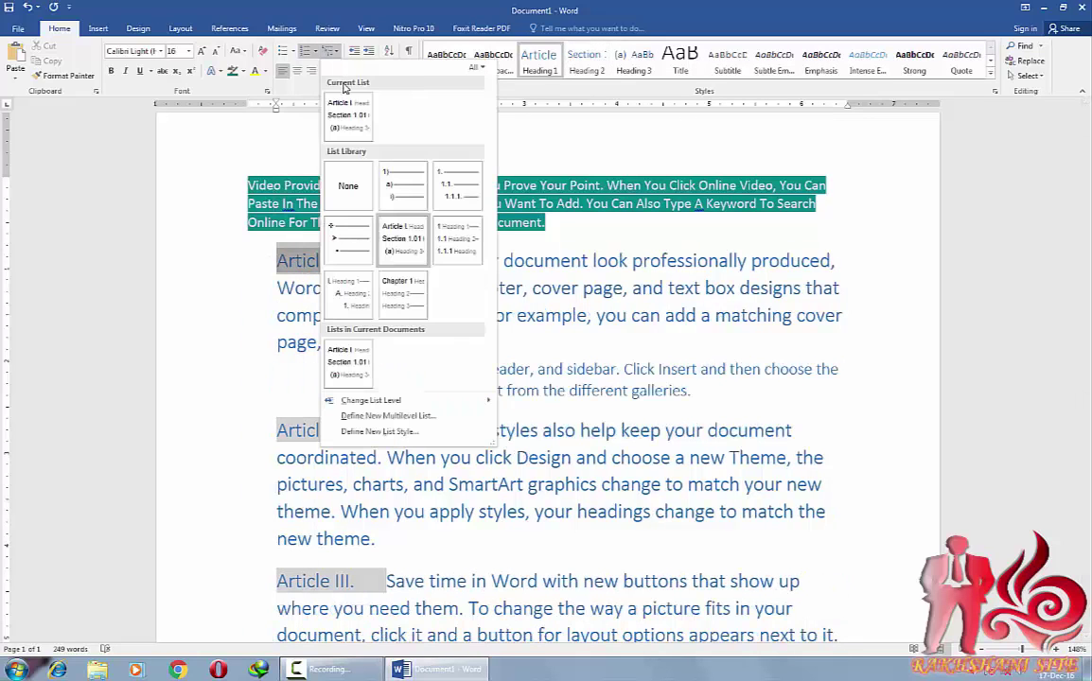
{"action": "left_click", "coordinate": [402, 295]}
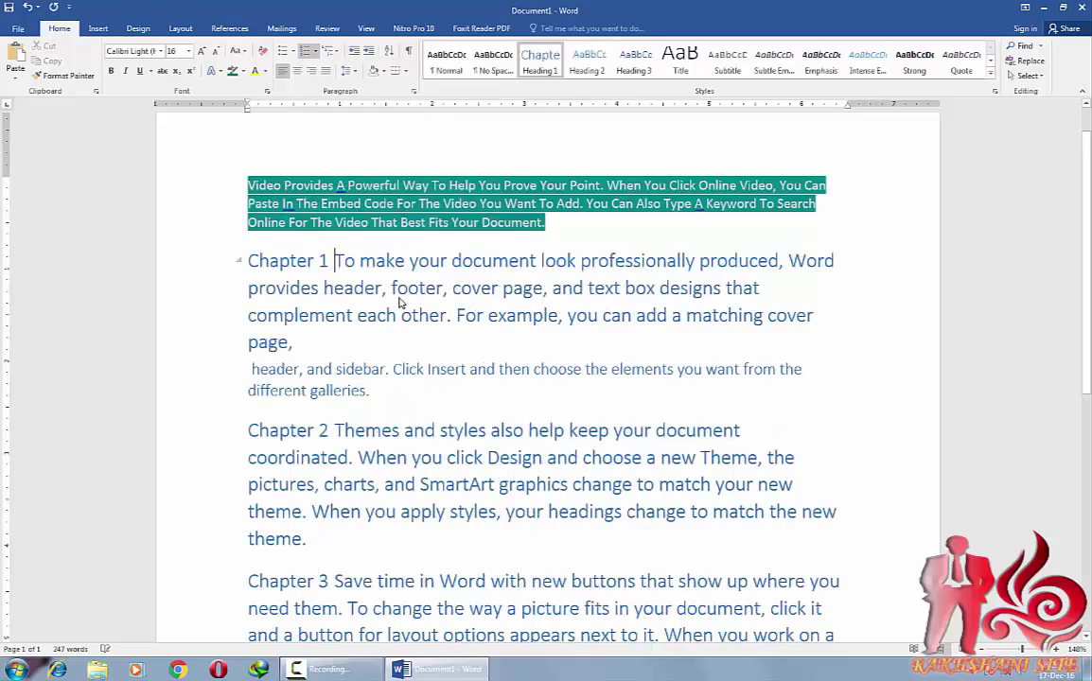
Step: Browse line spacing and list styles without changes, then select the whole document with Ctrl+A
{"action": "left_click", "coordinate": [348, 71]}
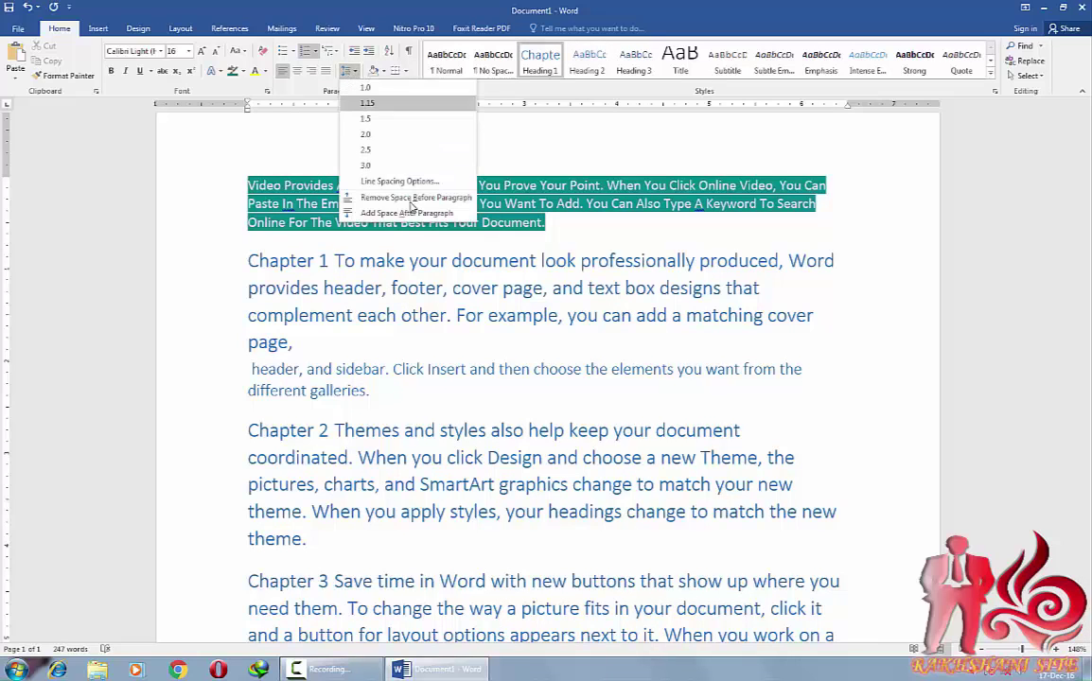
{"action": "left_click", "coordinate": [326, 54]}
{"action": "left_click", "coordinate": [327, 55]}
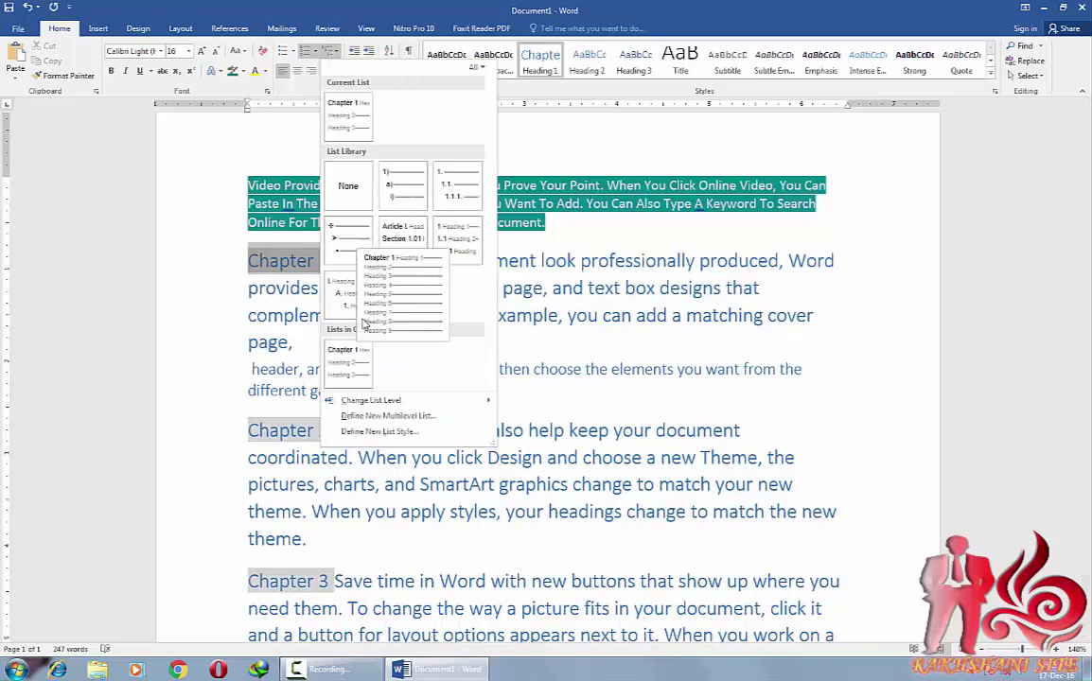
{"action": "left_click", "coordinate": [342, 353]}
{"action": "left_click", "coordinate": [458, 357]}
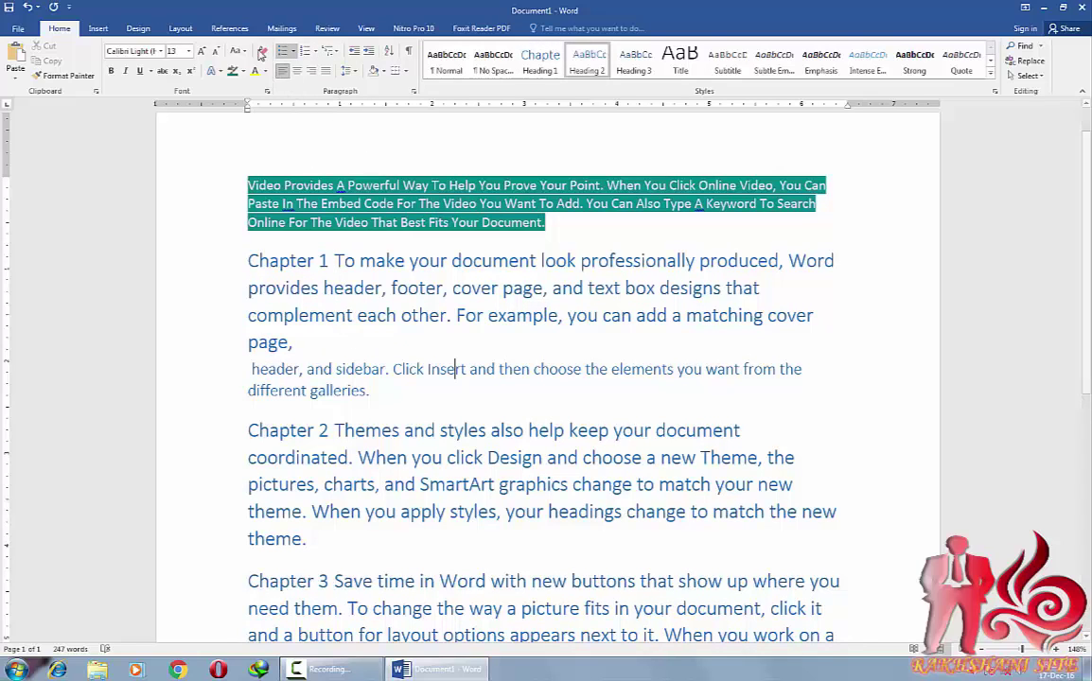
{"action": "key", "text": "ctrl+a"}
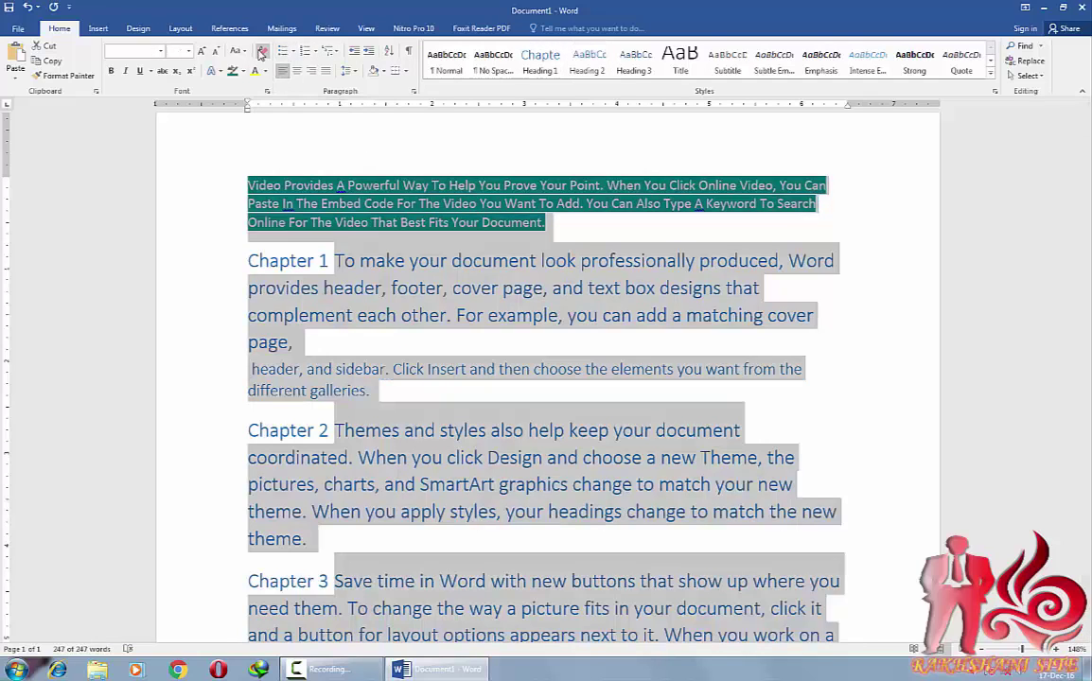
Step: Clear all formatting from the document and remove the teal highlight from the first paragraph
{"action": "left_click", "coordinate": [262, 54]}
{"action": "scroll", "coordinate": [262, 53], "scroll_direction": "down", "scroll_amount": 4}
{"action": "scroll", "coordinate": [262, 55], "scroll_direction": "down", "scroll_amount": 1}
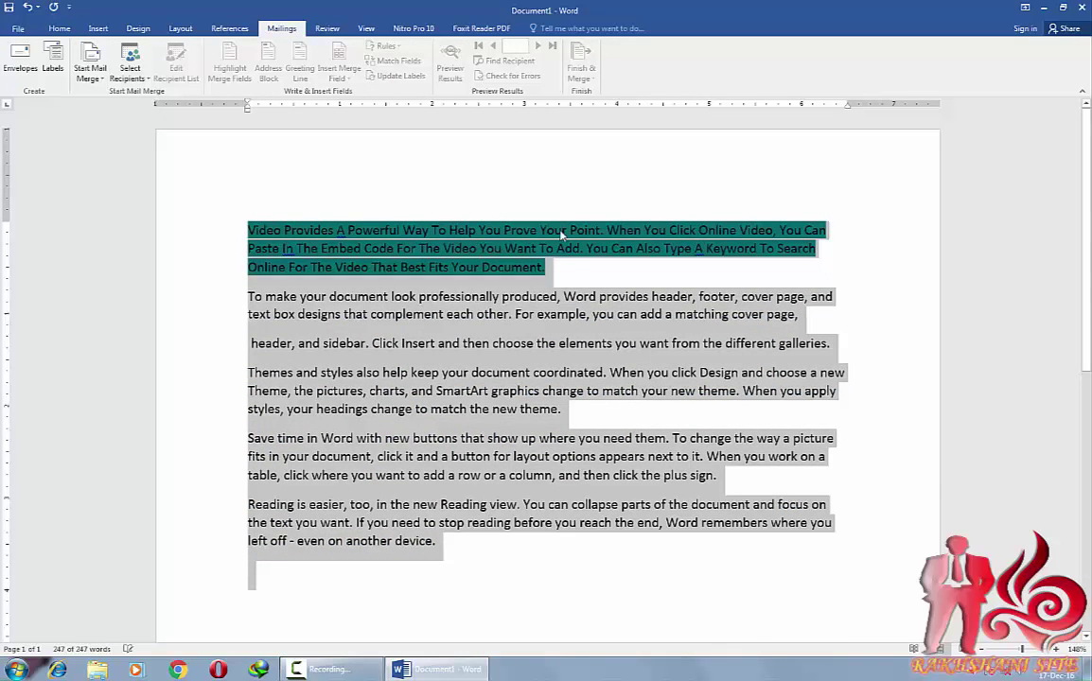
{"action": "left_click_drag", "start_coordinate": [571, 261], "coordinate": [248, 230]}
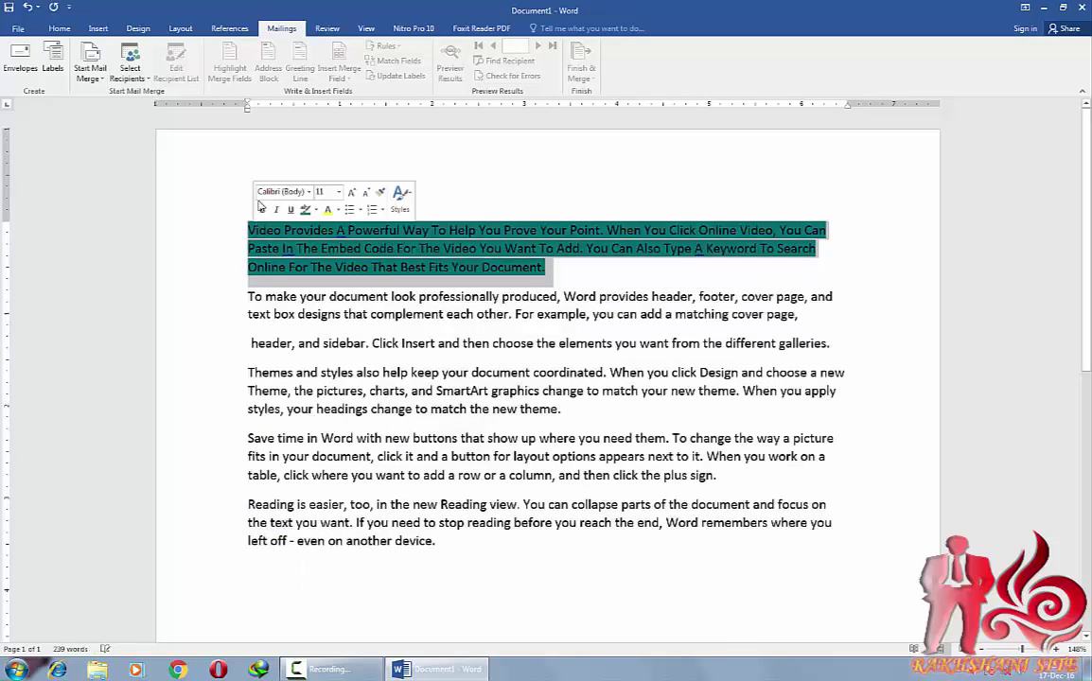
{"action": "left_click", "coordinate": [61, 30]}
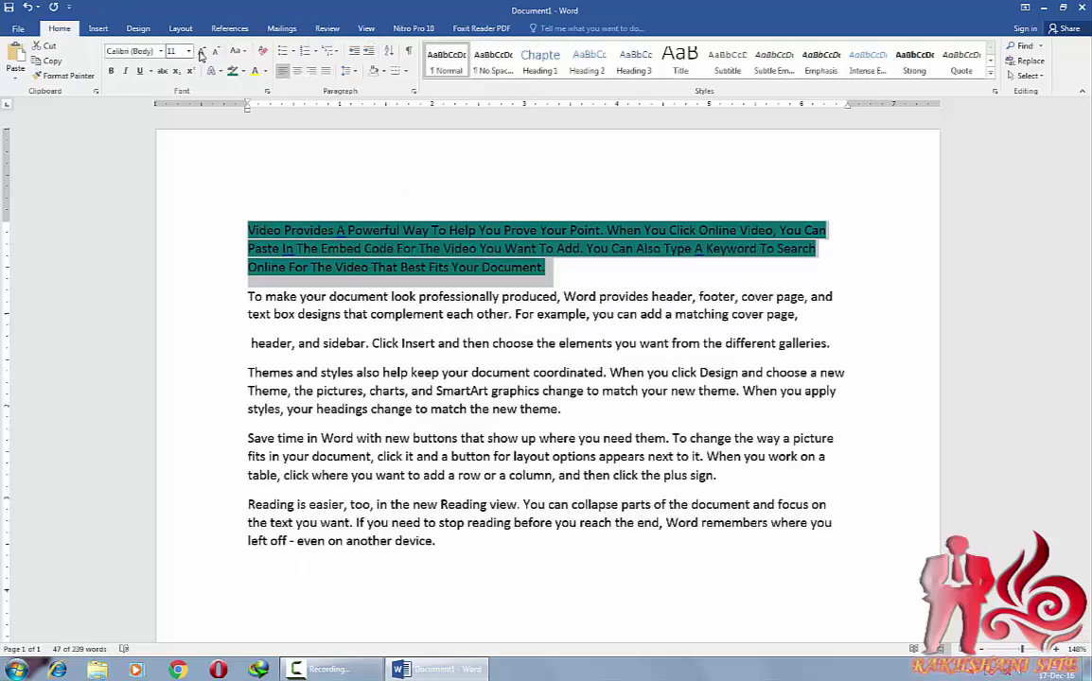
{"action": "left_click", "coordinate": [242, 72]}
{"action": "left_click", "coordinate": [266, 147]}
{"action": "left_click", "coordinate": [269, 138]}
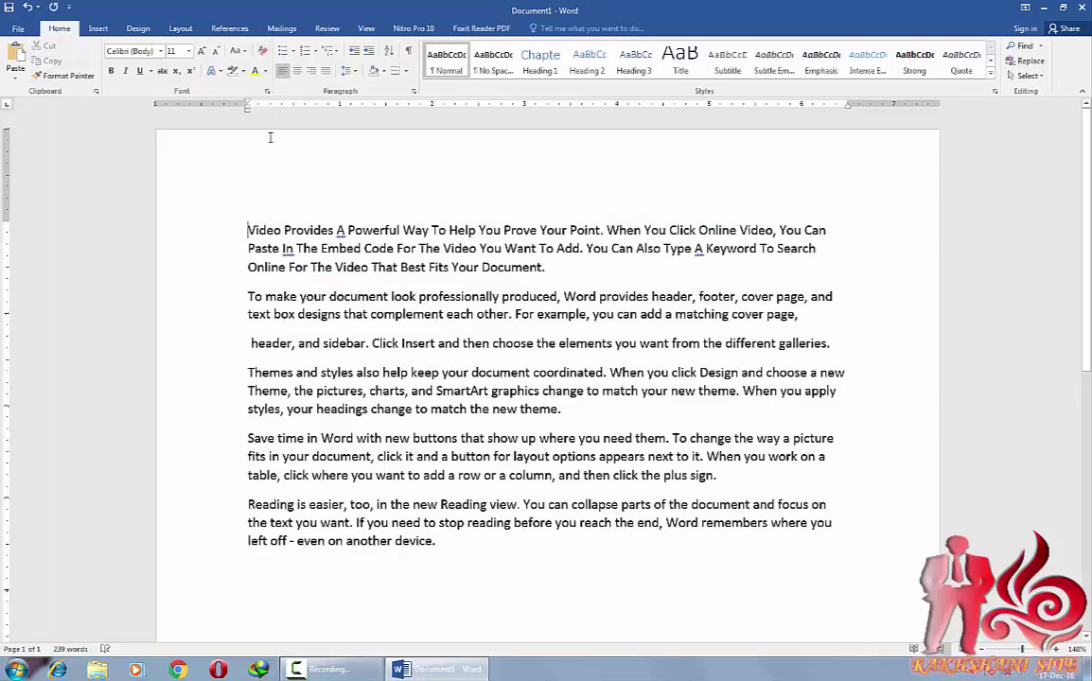
Step: Select all the document text and set its highlight colour to No Color
{"action": "left_click", "coordinate": [535, 314]}
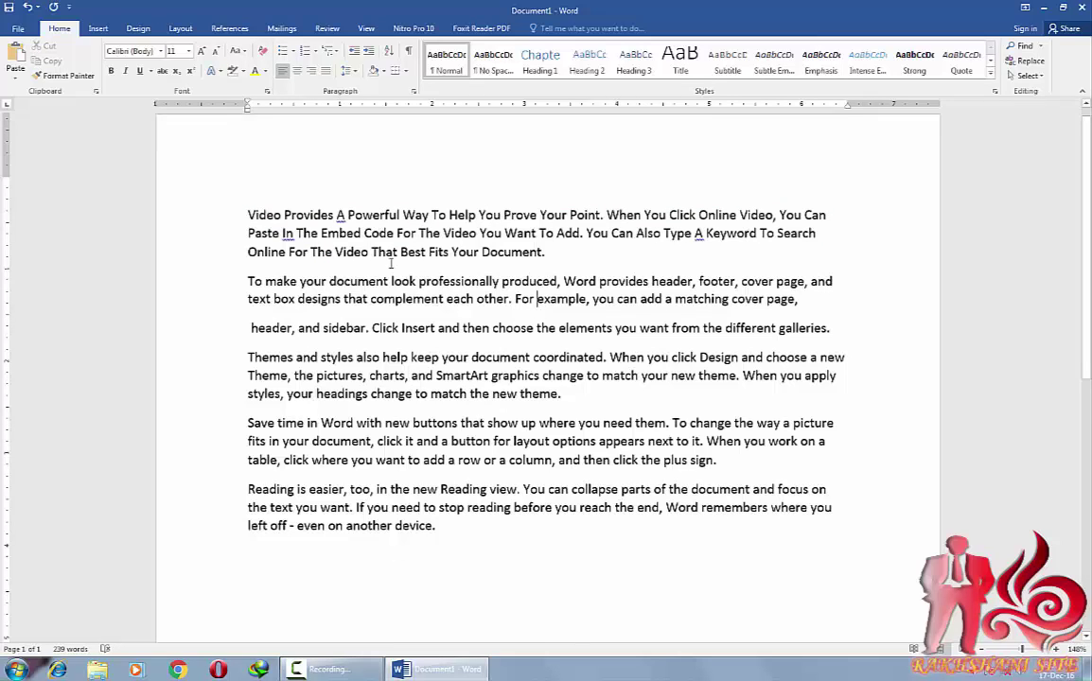
{"action": "scroll", "coordinate": [360, 220], "scroll_direction": "down", "scroll_amount": 1}
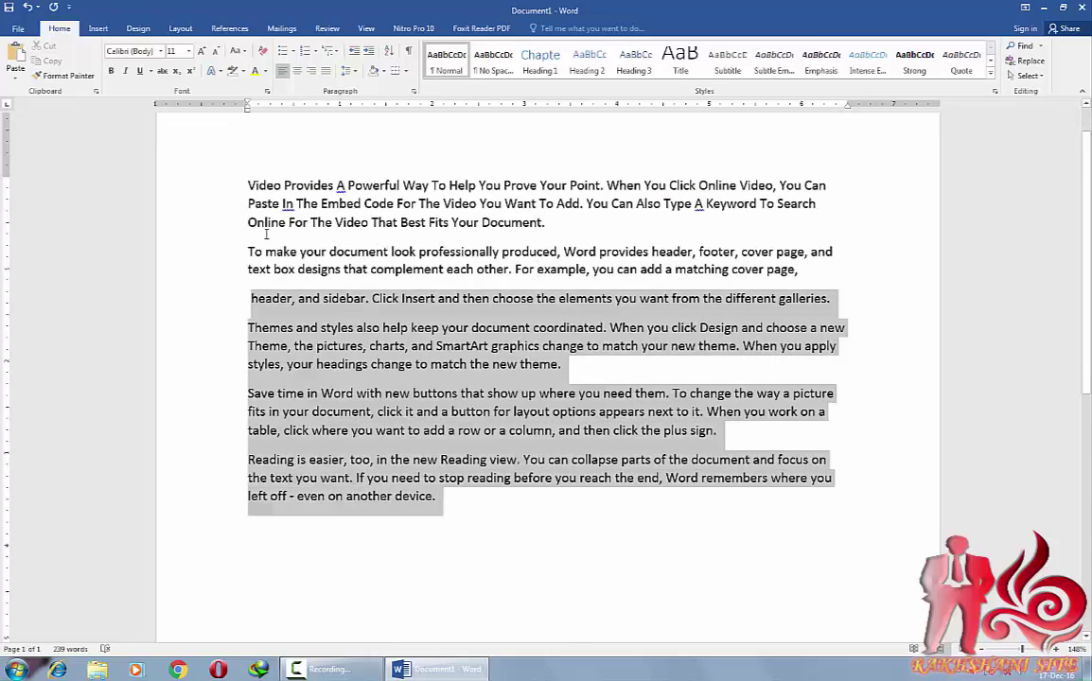
{"action": "left_click_drag", "start_coordinate": [466, 506], "coordinate": [248, 183]}
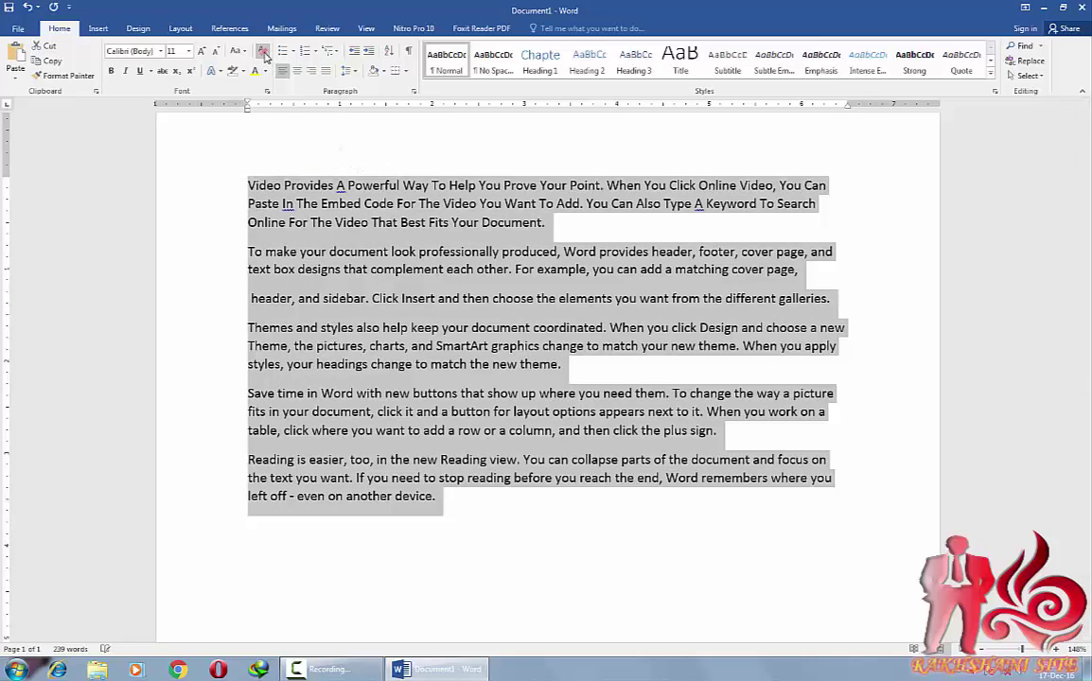
{"action": "left_click", "coordinate": [244, 72]}
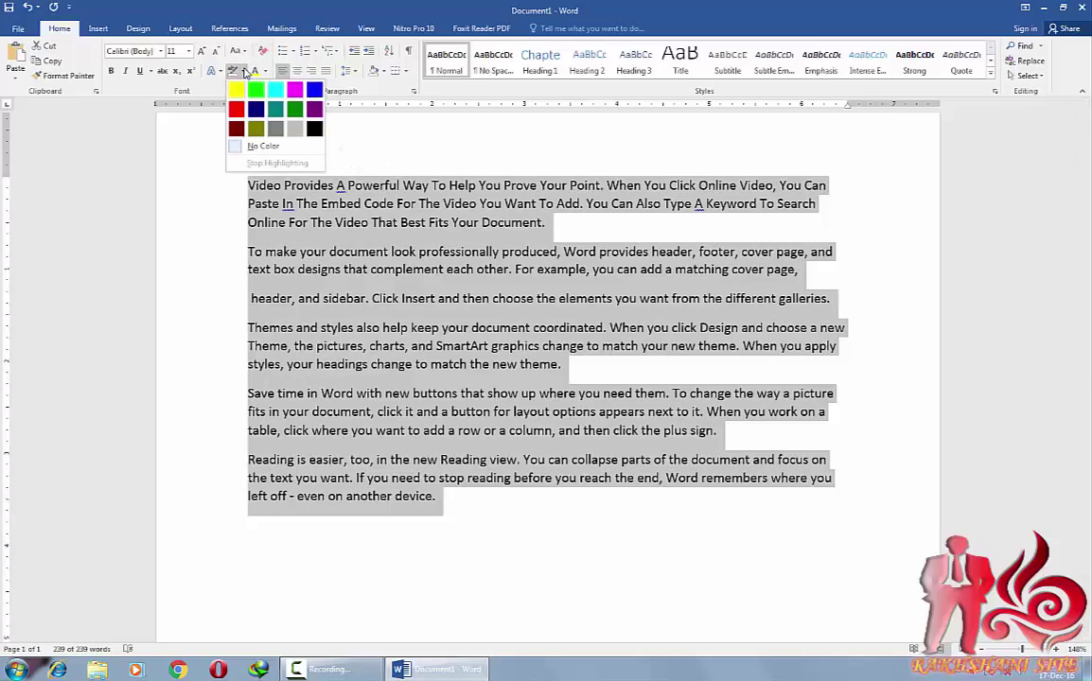
{"action": "left_click", "coordinate": [264, 147]}
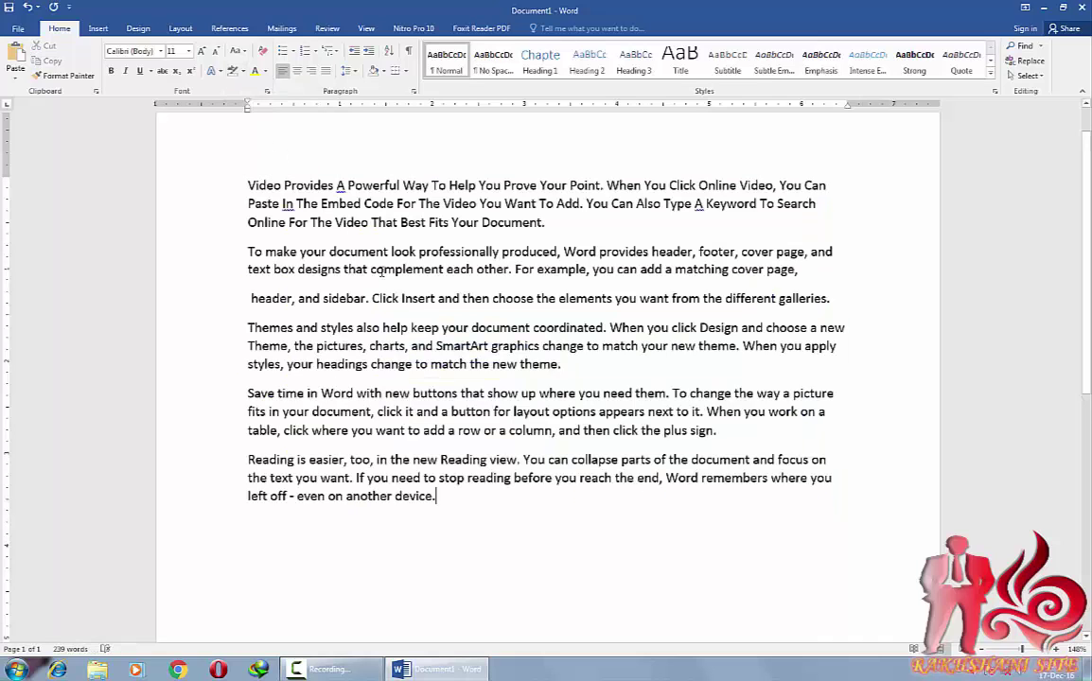
Step: Cycle all selected paragraphs through justified, right, centred, justified and left alignment
{"action": "left_click_drag", "start_coordinate": [464, 503], "coordinate": [283, 127]}
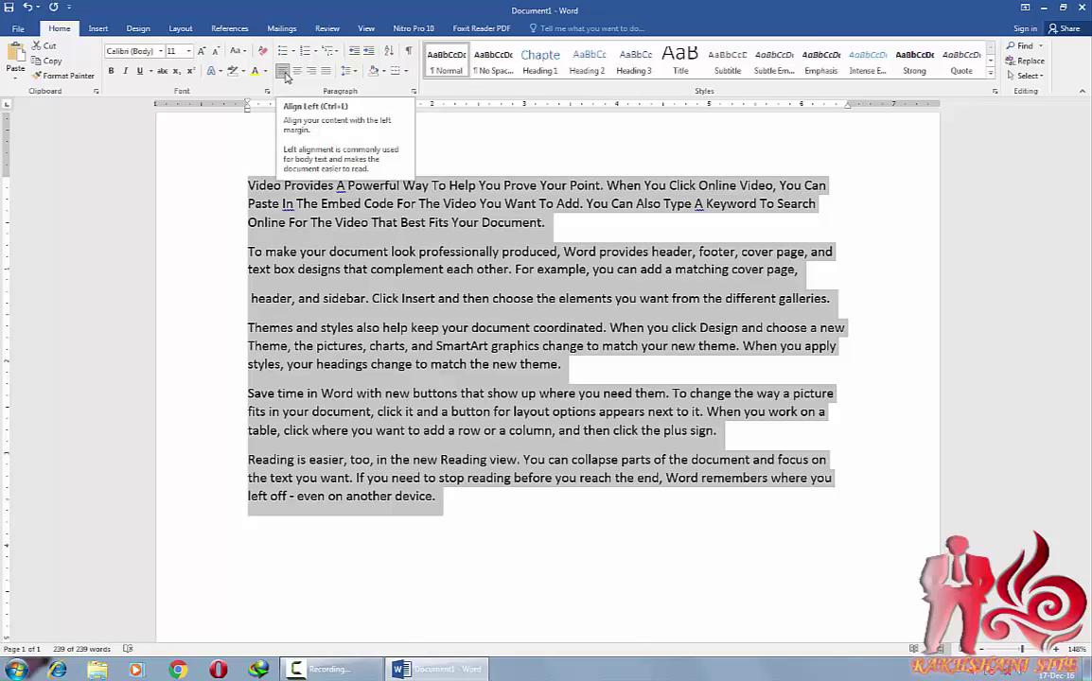
{"action": "left_click", "coordinate": [325, 72]}
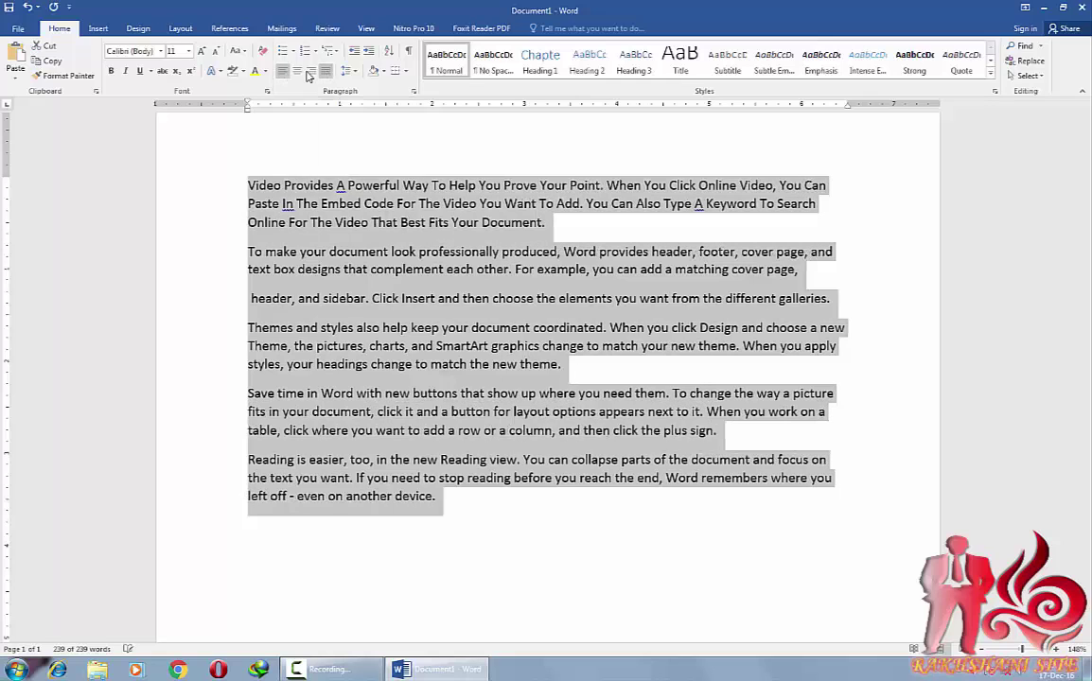
{"action": "left_click", "coordinate": [311, 72]}
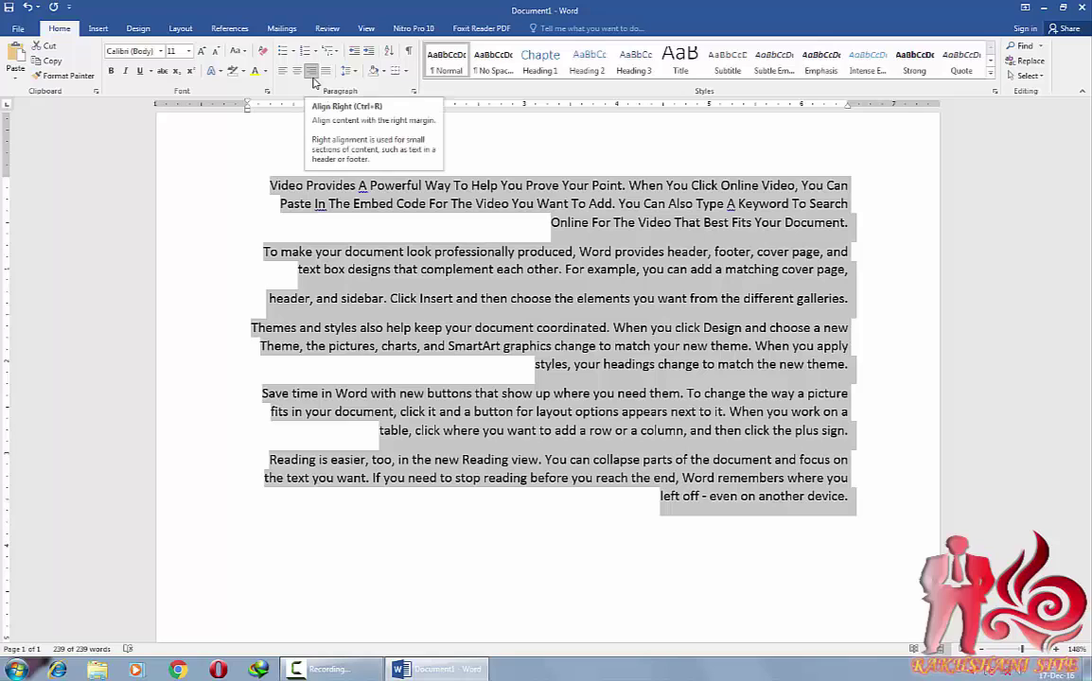
{"action": "left_click", "coordinate": [296, 71]}
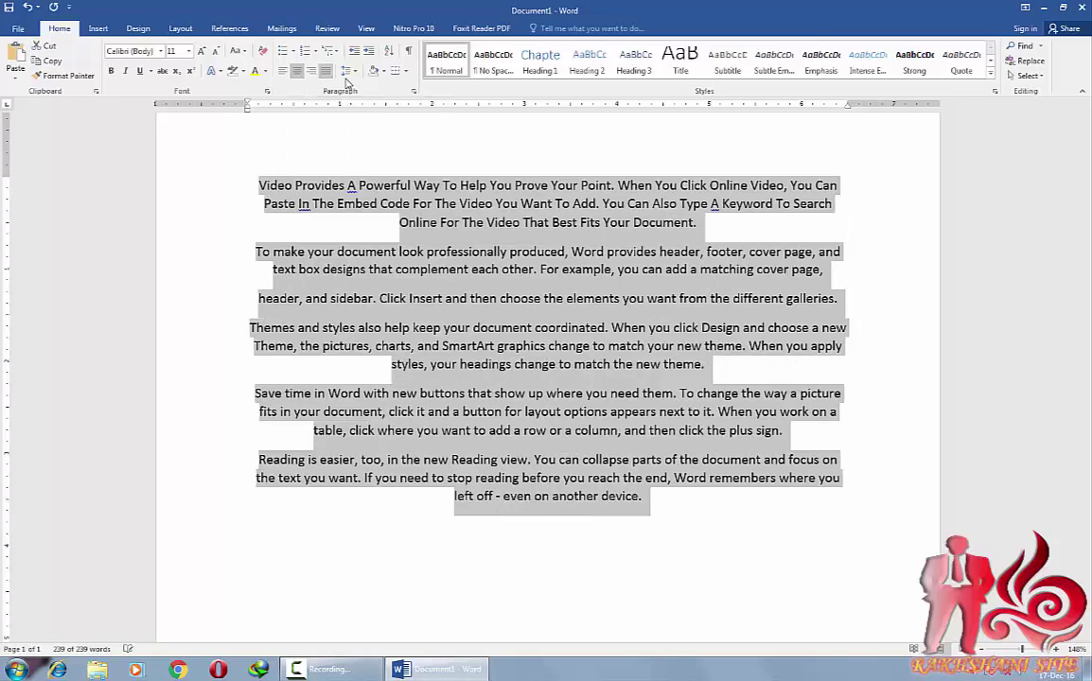
{"action": "left_click", "coordinate": [327, 78]}
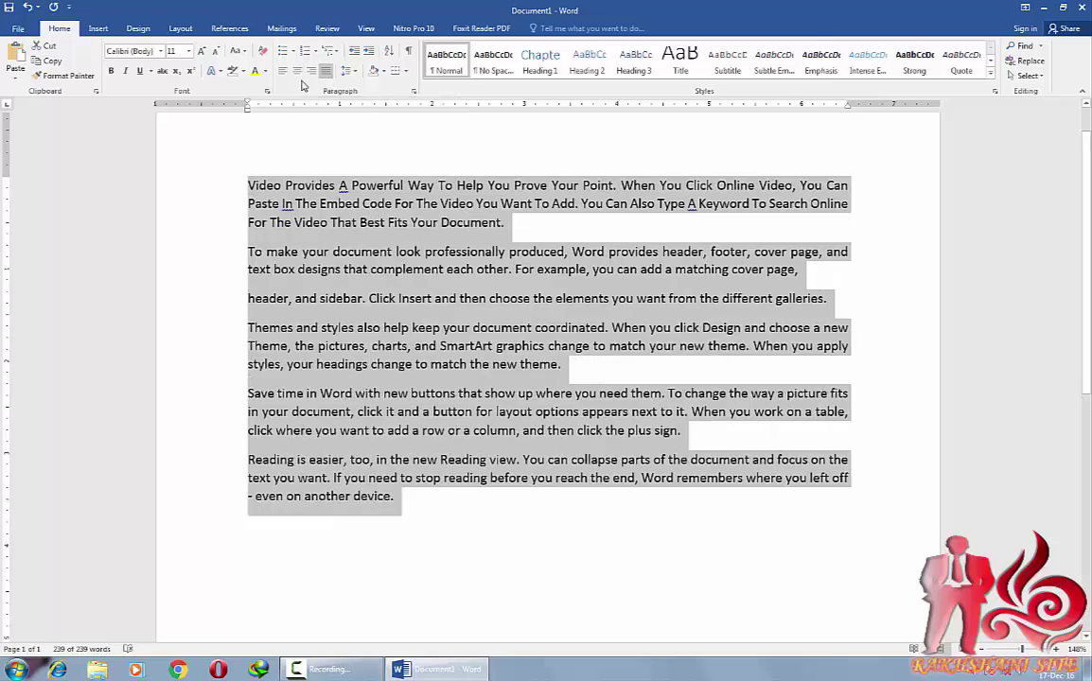
{"action": "left_click", "coordinate": [328, 73]}
Step: Toggle justified alignment on and off, leave the paragraphs left-aligned, and bring up line spacing choices
{"action": "left_click", "coordinate": [328, 73]}
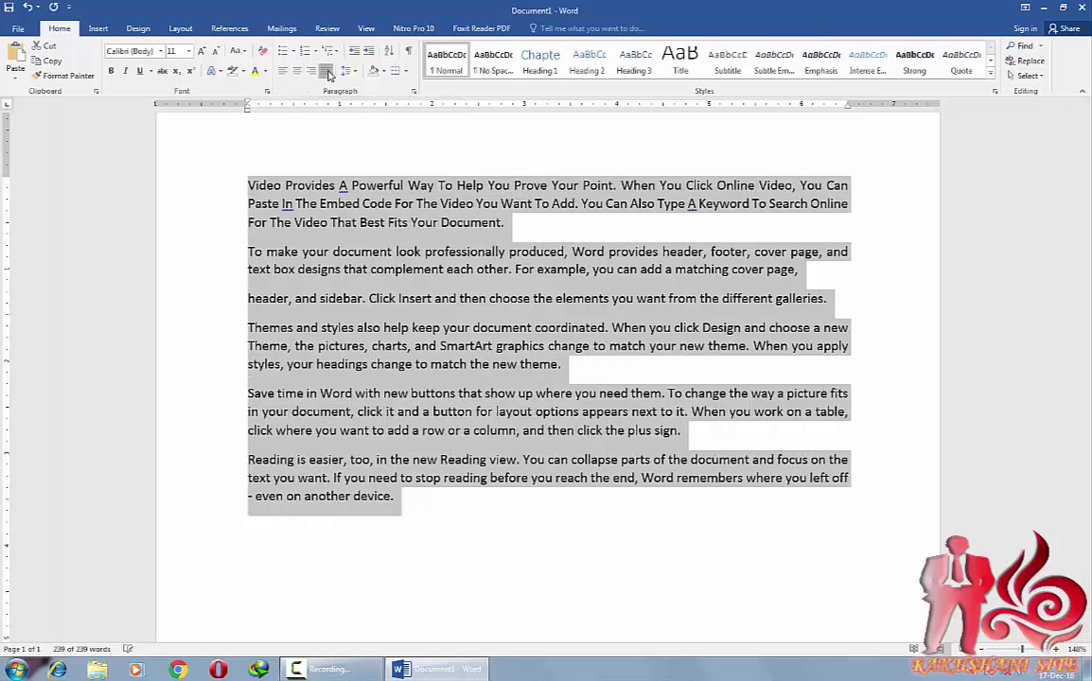
{"action": "left_click", "coordinate": [327, 73]}
{"action": "left_click", "coordinate": [327, 72]}
{"action": "left_click", "coordinate": [327, 73]}
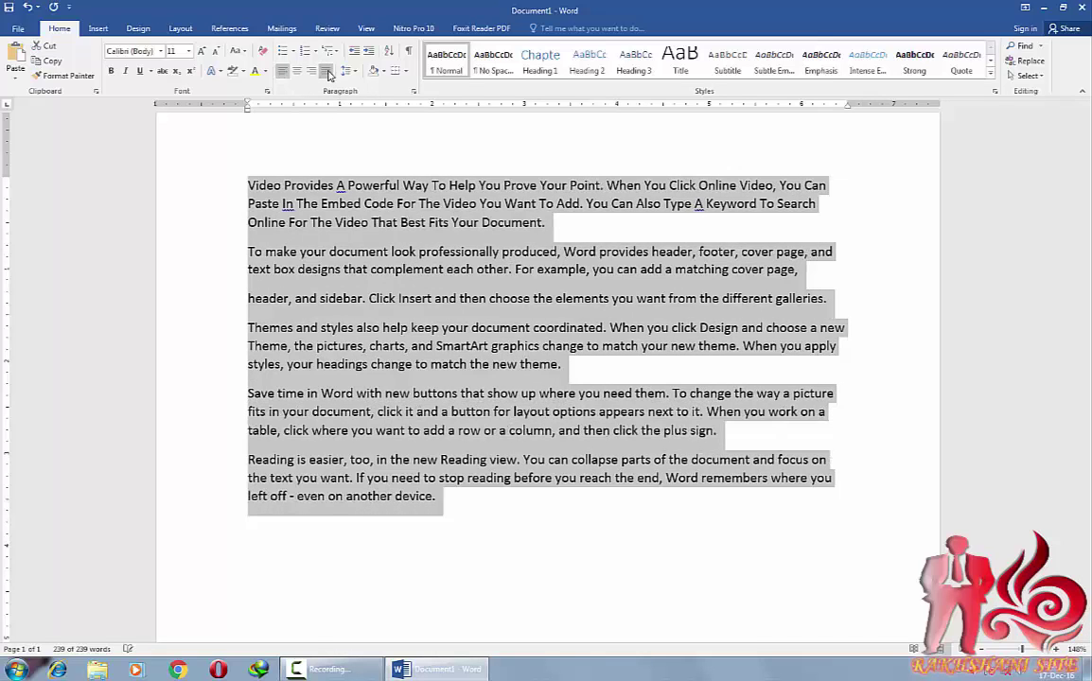
{"action": "left_click", "coordinate": [347, 71]}
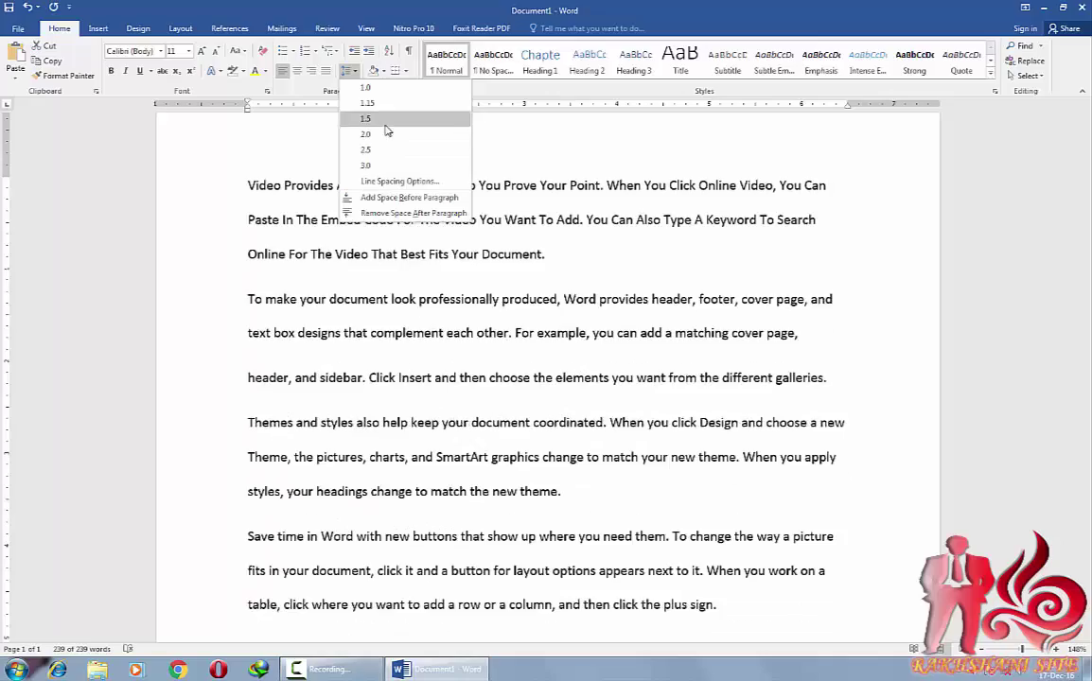
Step: Remove the space after each paragraph so the text has no gaps between paragraphs
{"action": "left_click", "coordinate": [427, 212]}
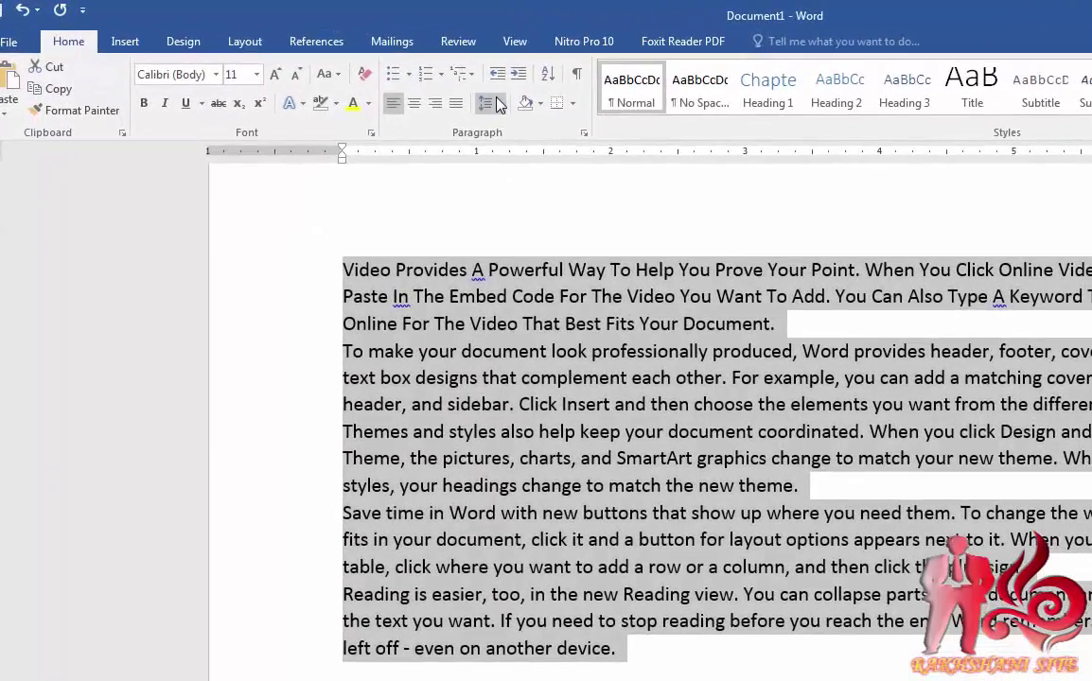
{"action": "left_click", "coordinate": [499, 104]}
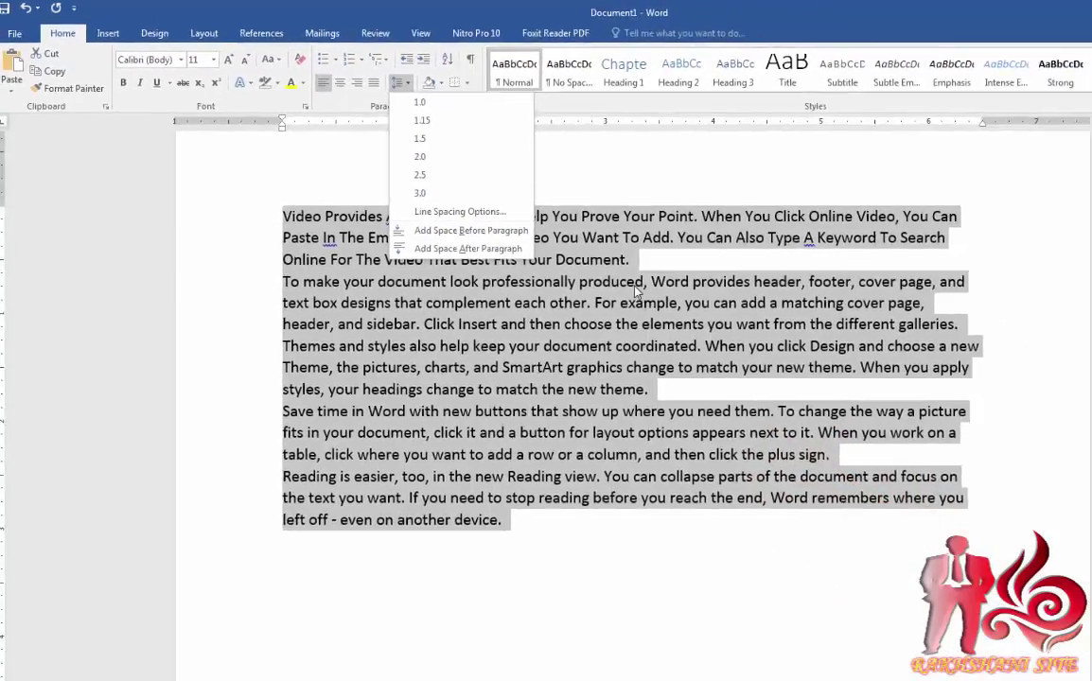
{"action": "left_click", "coordinate": [552, 222]}
Step: Set the first paragraph's line spacing to 1.5
{"action": "left_click", "coordinate": [551, 222]}
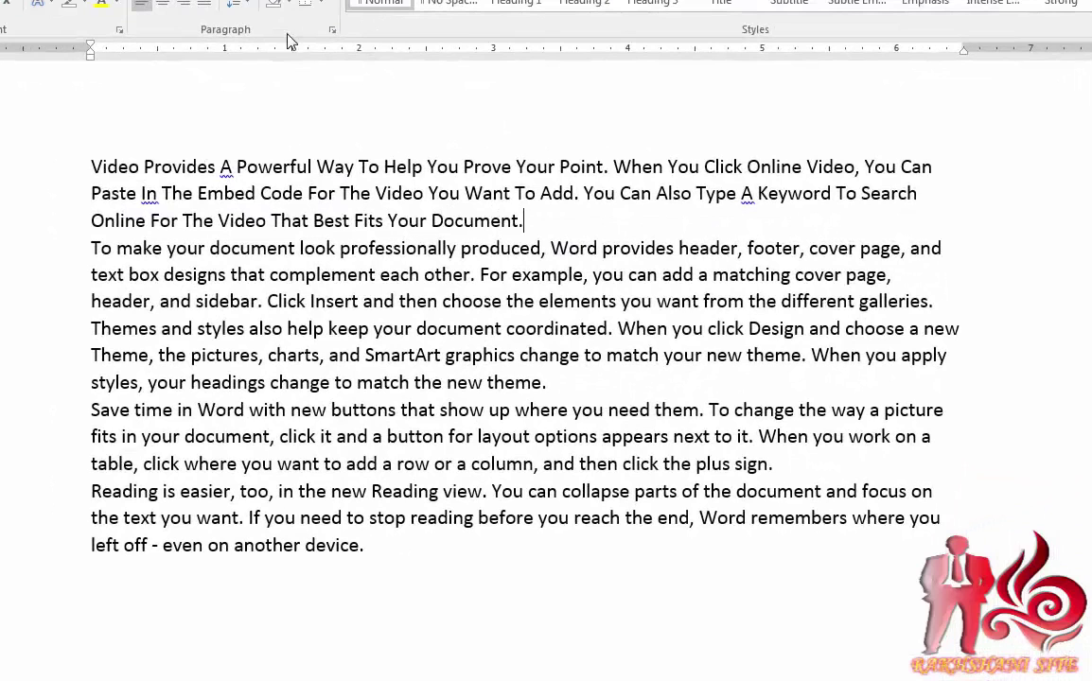
{"action": "left_click", "coordinate": [234, 4]}
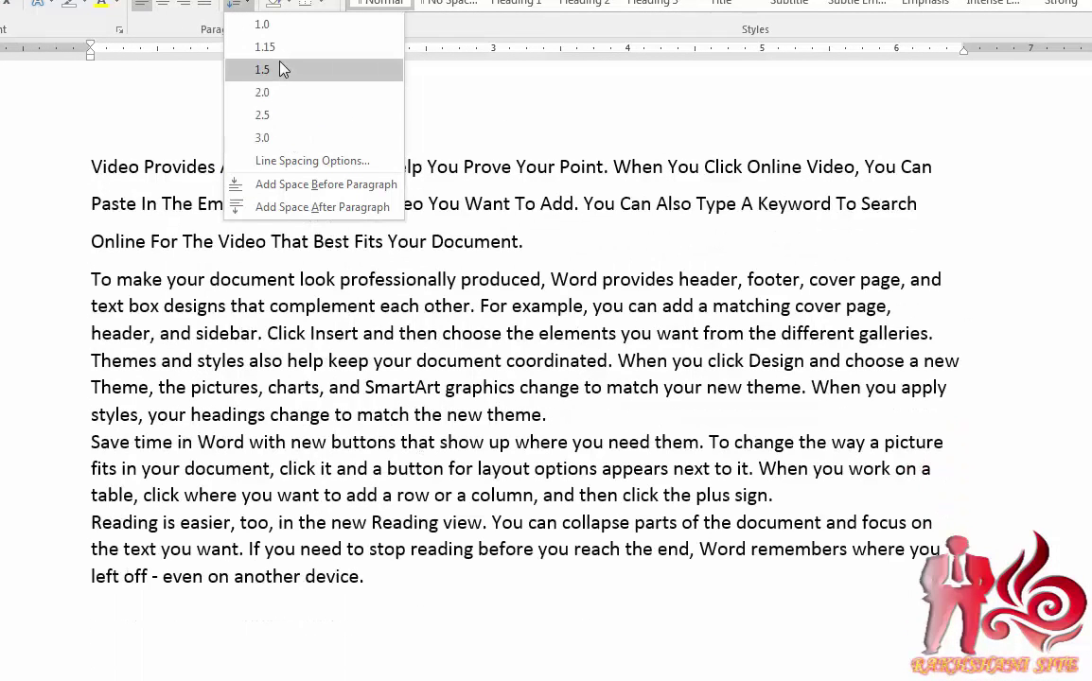
{"action": "left_click", "coordinate": [280, 68]}
{"action": "mouse_move", "coordinate": [557, 236]}
{"action": "left_mouse_down"}
{"action": "mouse_move", "coordinate": [429, 205]}
{"action": "mouse_move", "coordinate": [61, 153]}
{"action": "left_mouse_up"}
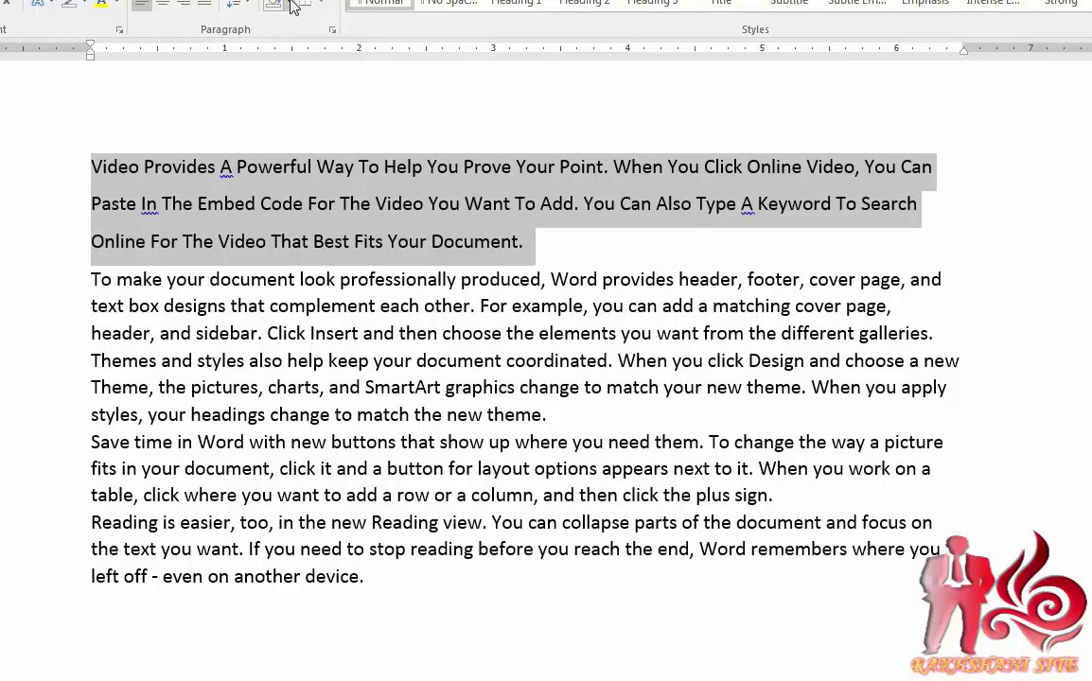